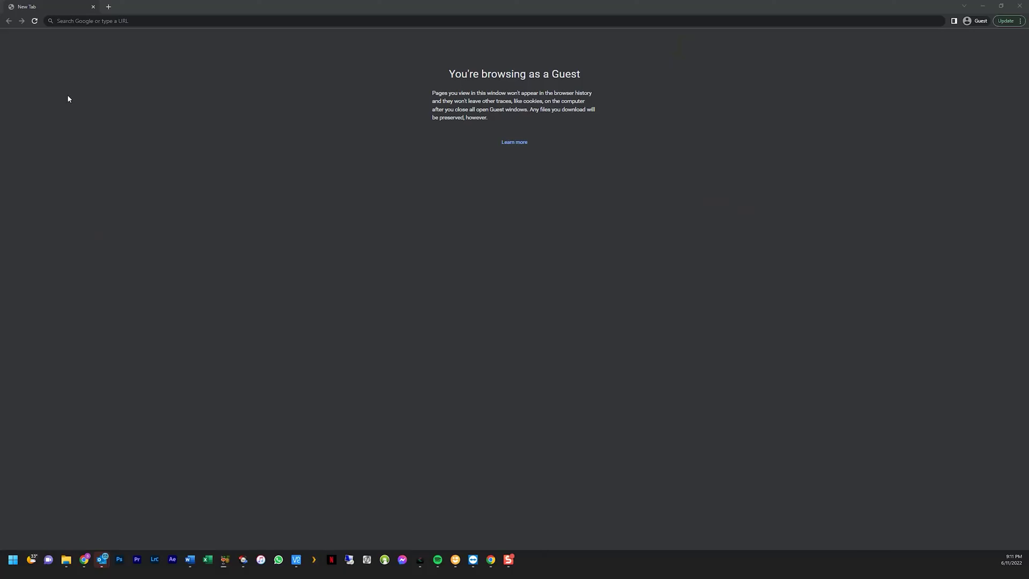
Step: Download the TrueNAS CORE 13.0 stable ISO from truenas.com in Chrome
left_click(165, 24)
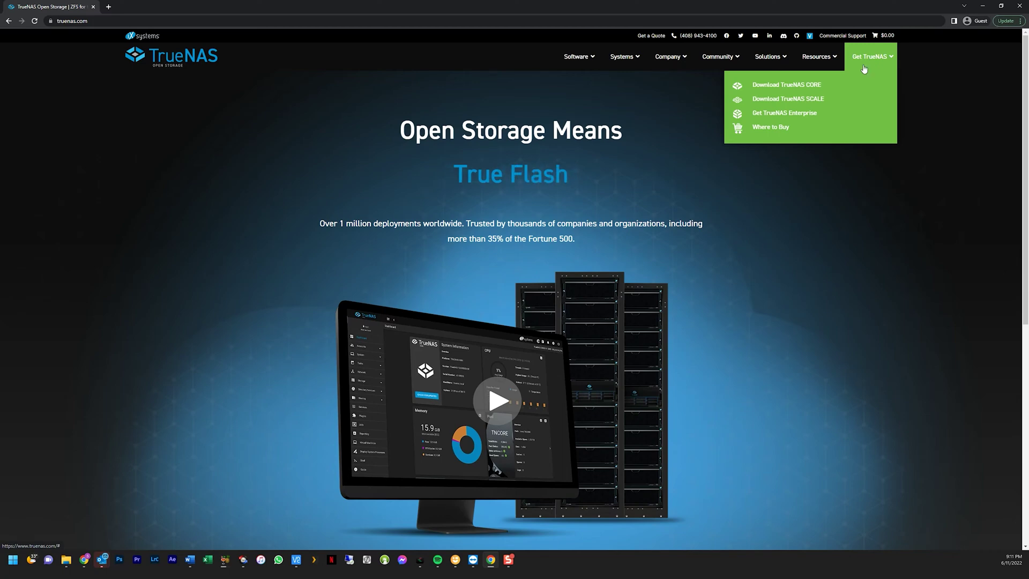
left_click(809, 88)
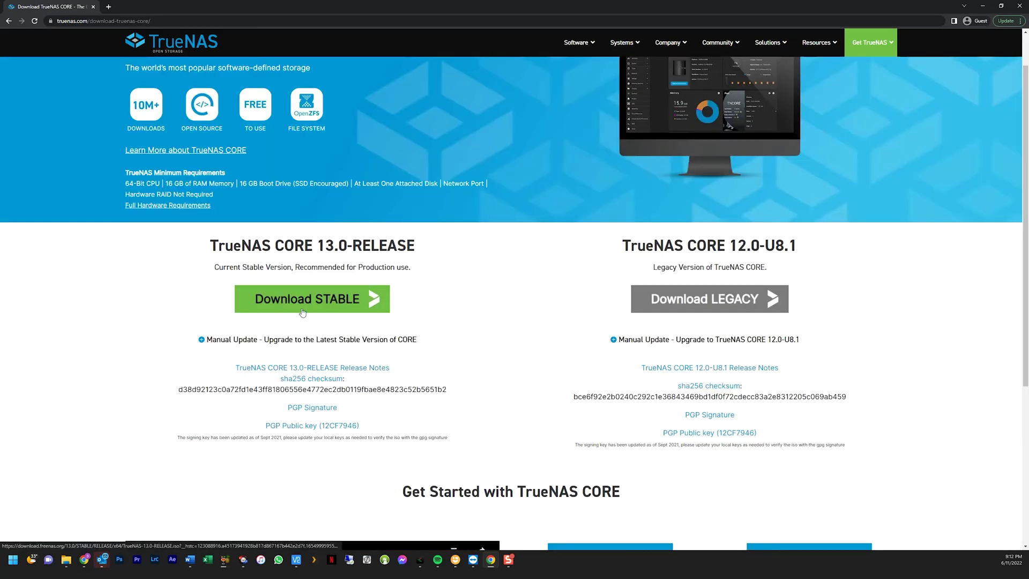
left_click(303, 298)
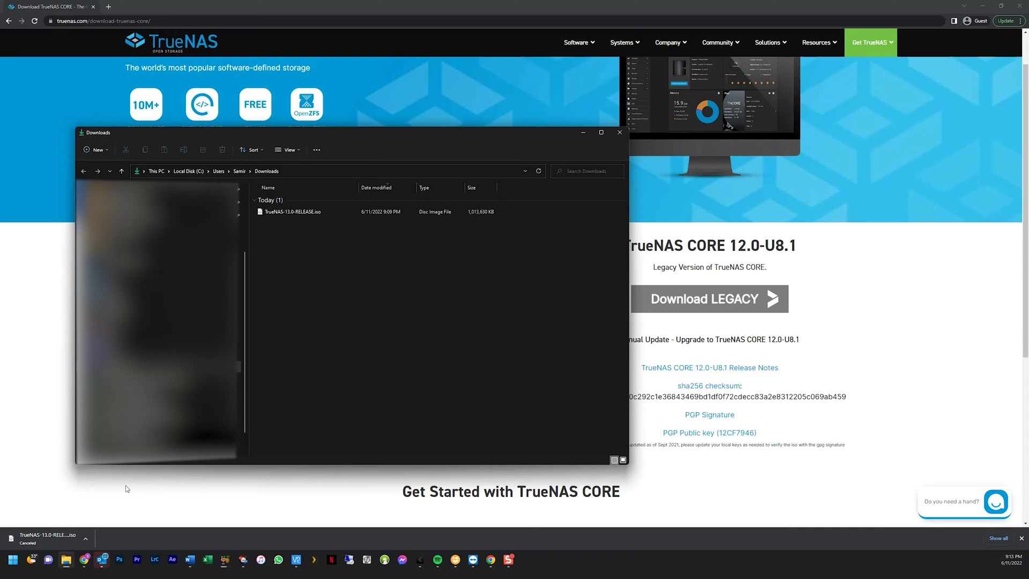
Step: Flash TrueNAS-13.0-RELEASE.iso onto the MUSHKIN USB drive with balenaEtcher
left_click(16, 560)
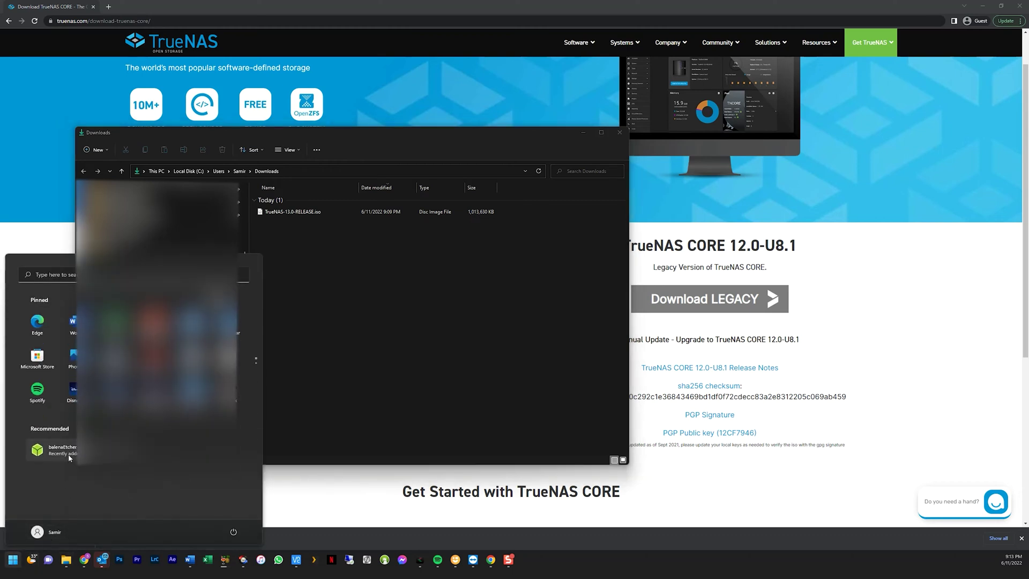
left_click(68, 455)
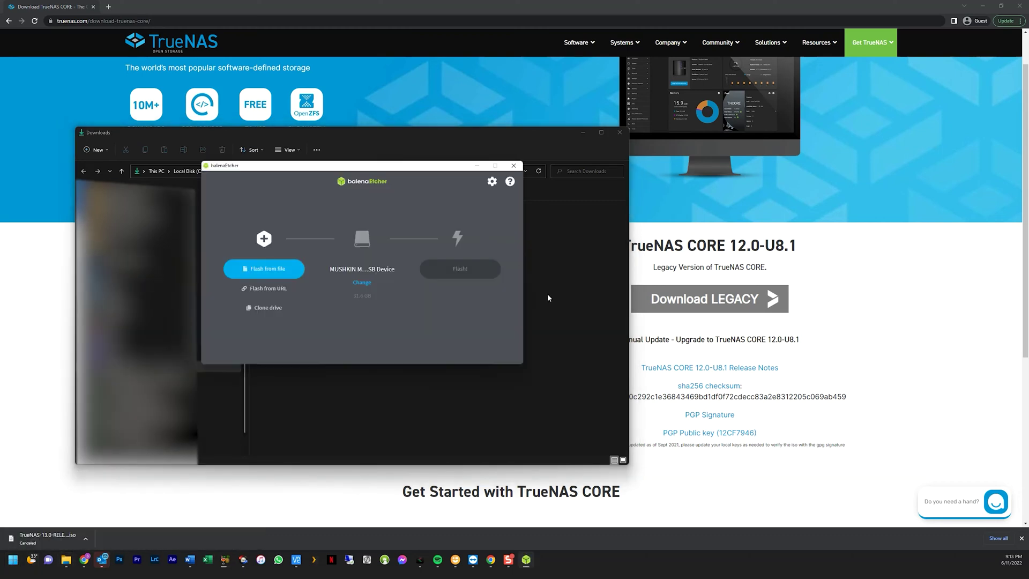
left_click(273, 271)
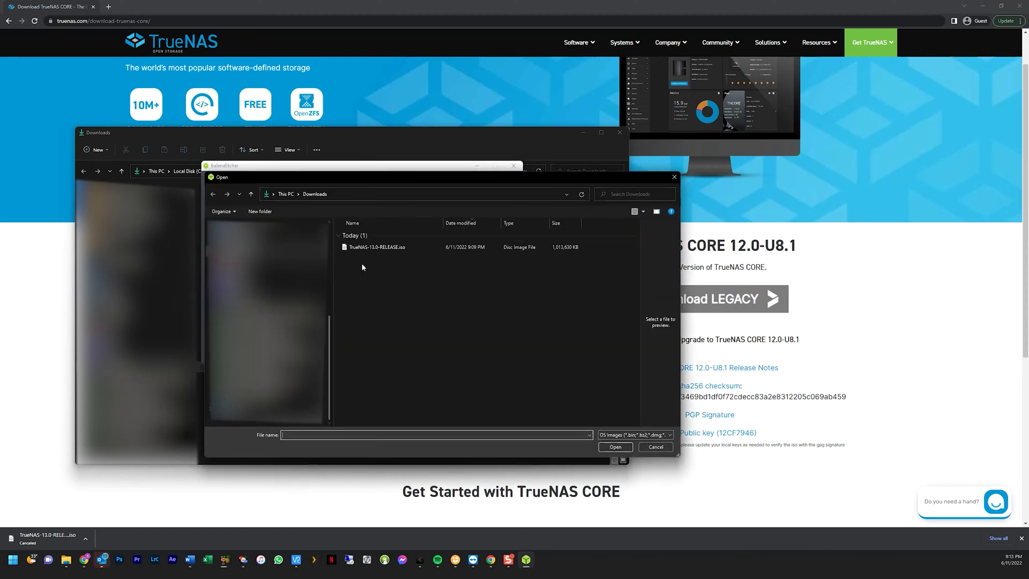
left_click(384, 247)
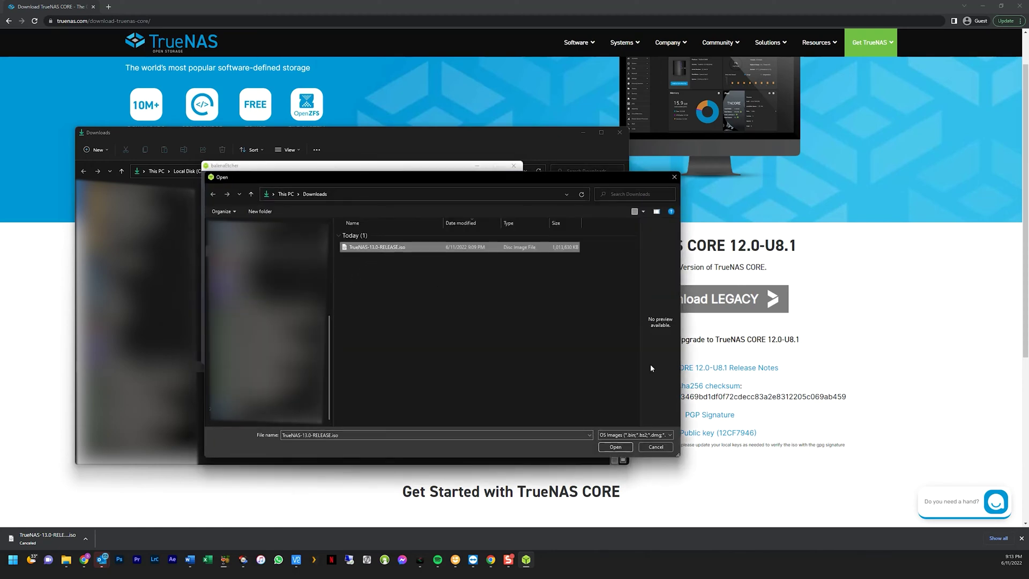
left_click(616, 447)
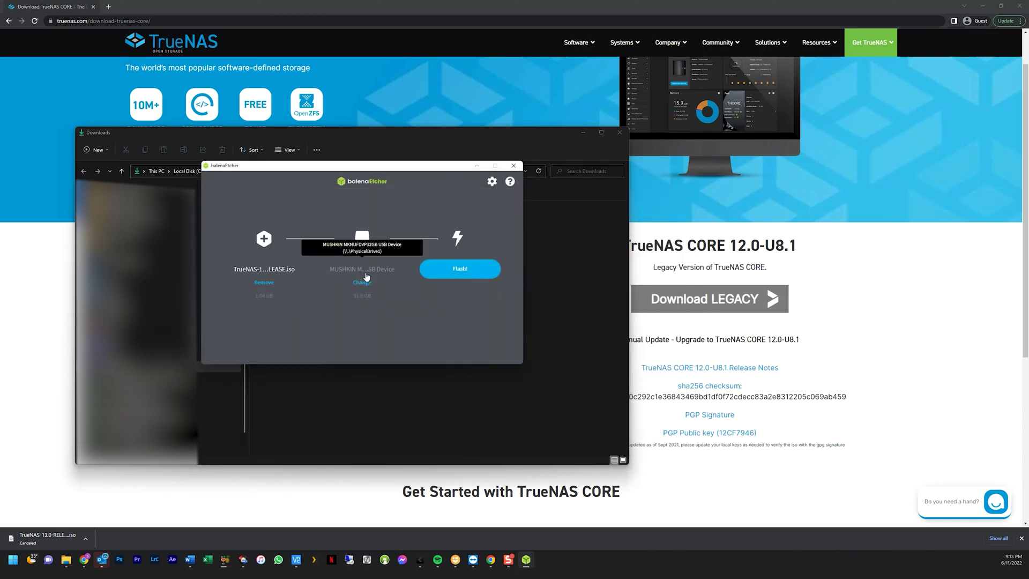
left_click(460, 269)
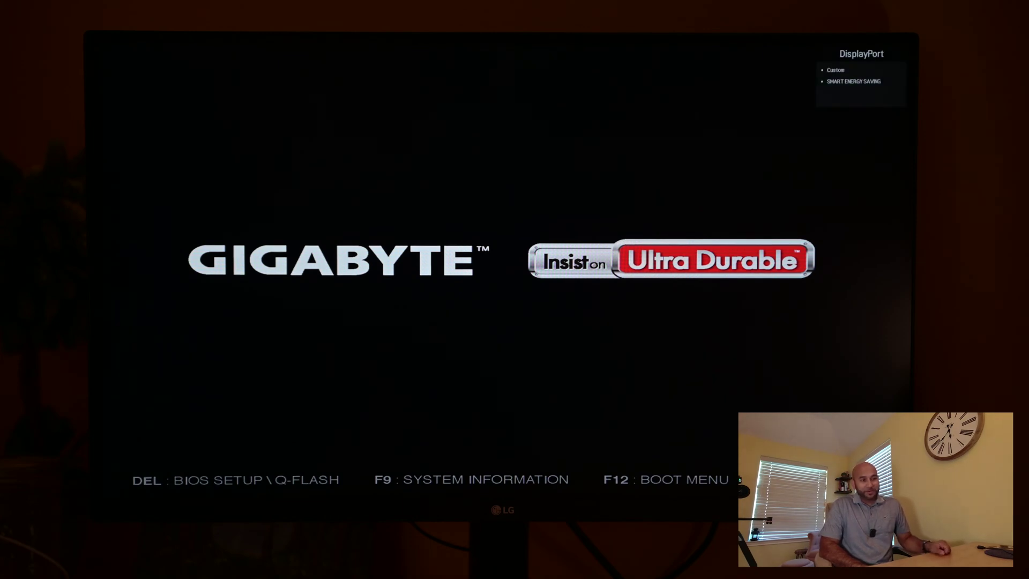
Step: Bring up the F12 boot menu and select the MUSHKIN USB boot entry
key("F12")
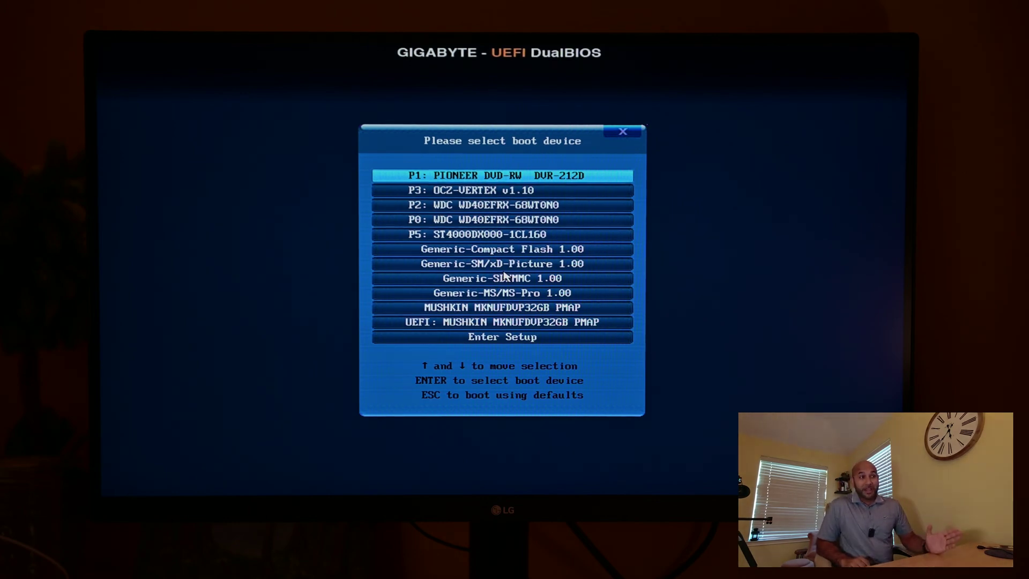
key("Down")
key("Down")
key("Down")
key("Down")
key("Down")
key("Down")
key("Down")
key("Down")
key("Down")
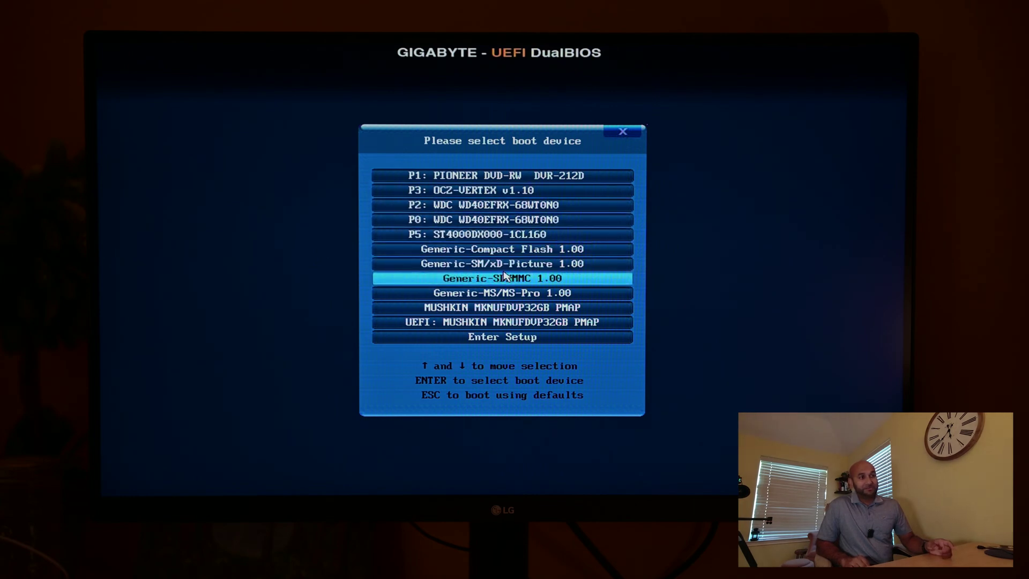
key("Up")
key("Up")
key("Up")
key("Up")
key("Up")
key("Up")
key("Up")
key("Up")
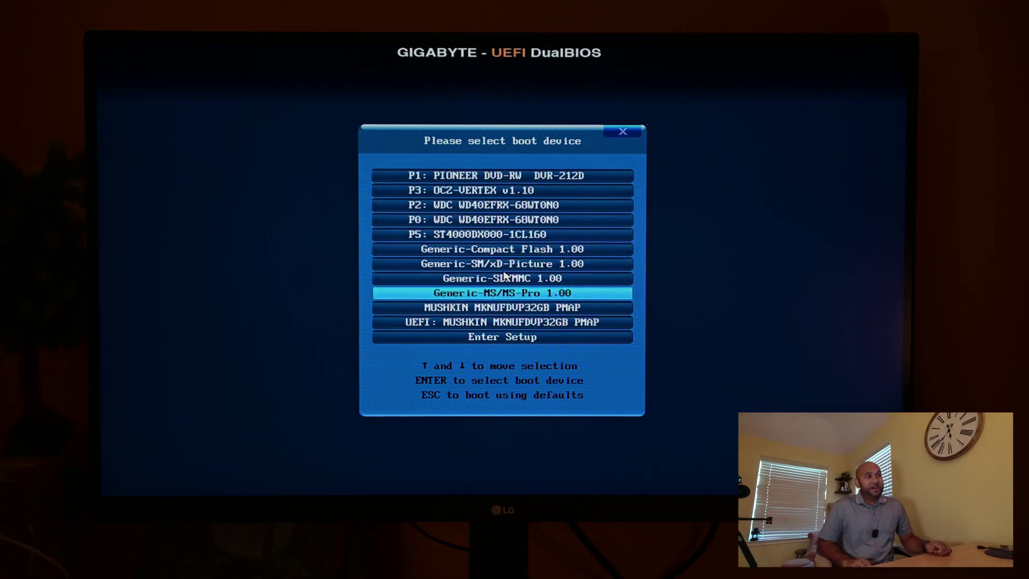
key("Up")
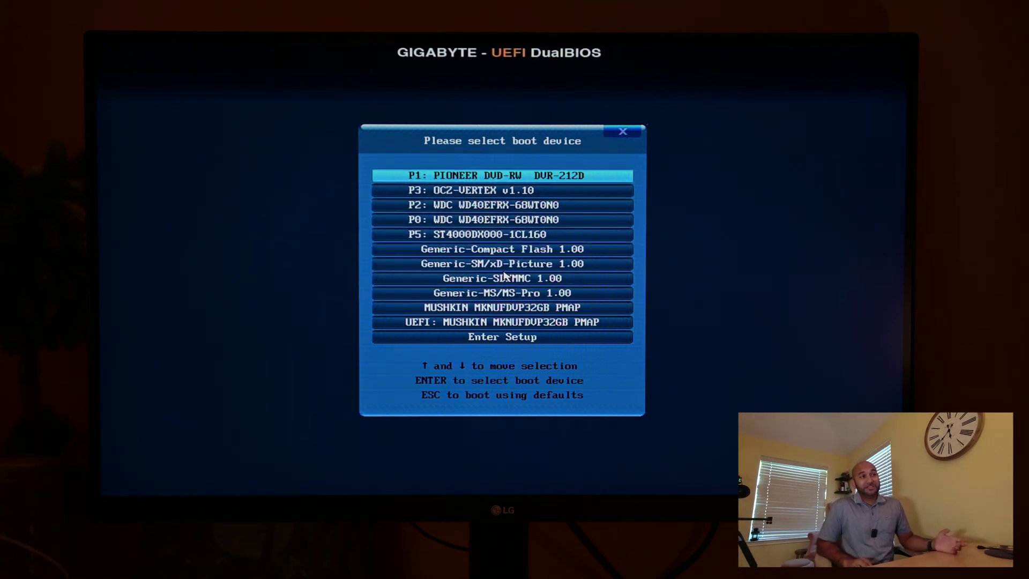
key("Down")
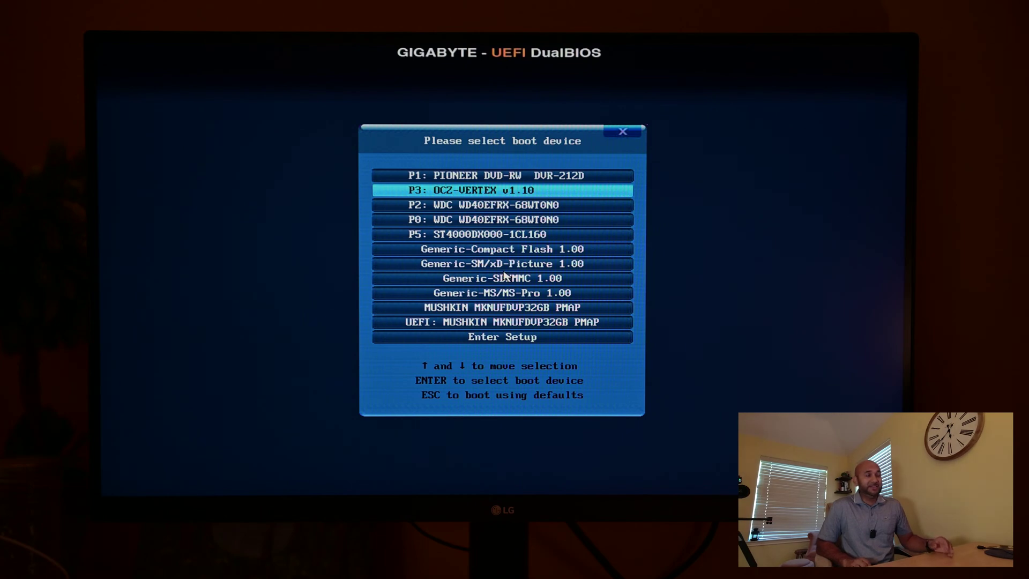
key("Down")
key("Down")
key("Down")
key("Up")
key("Up")
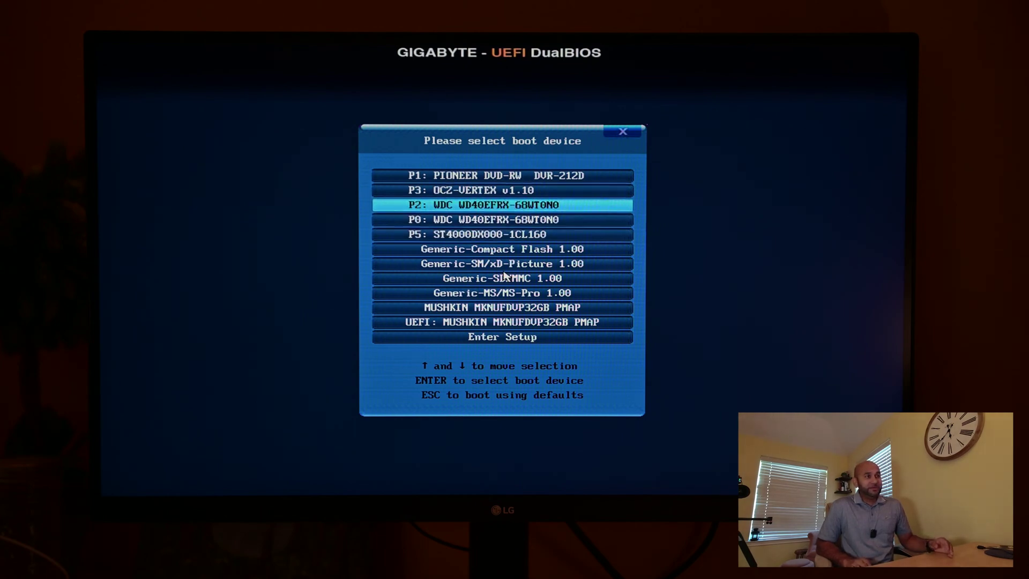
key("Down")
key("Up")
key("Down")
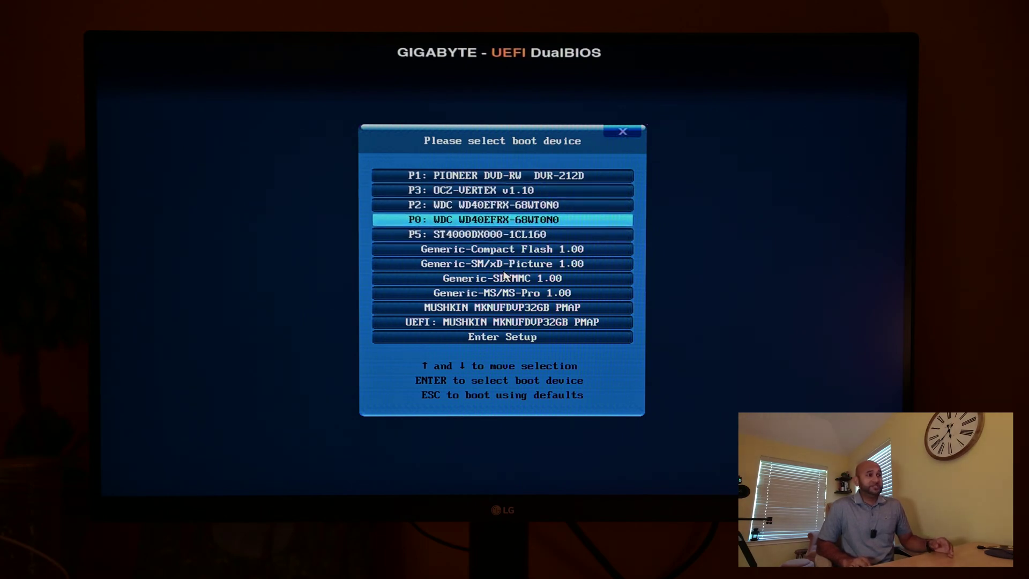
key("Down")
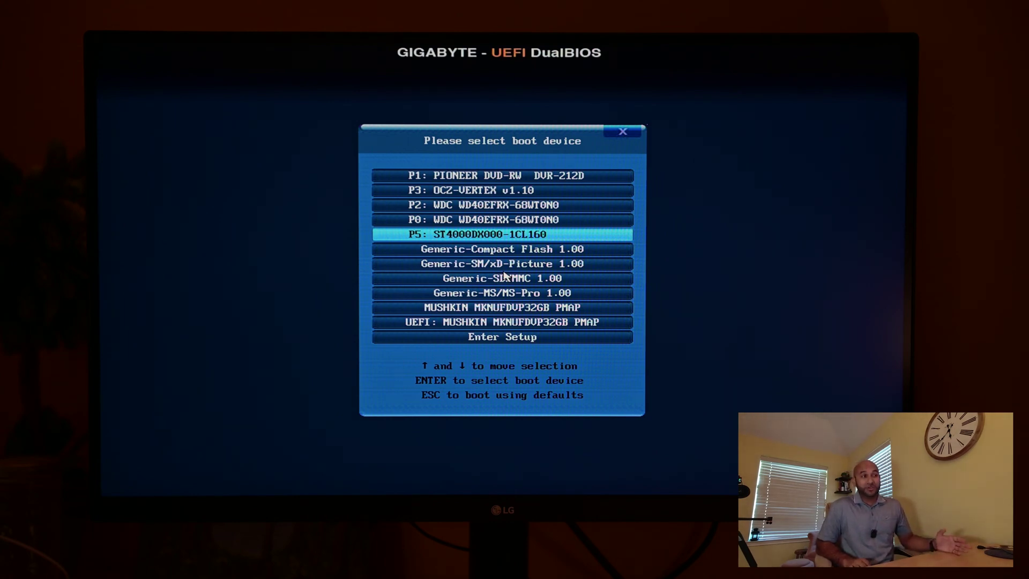
key("Down")
key("Down")
key("Down")
key("Down")
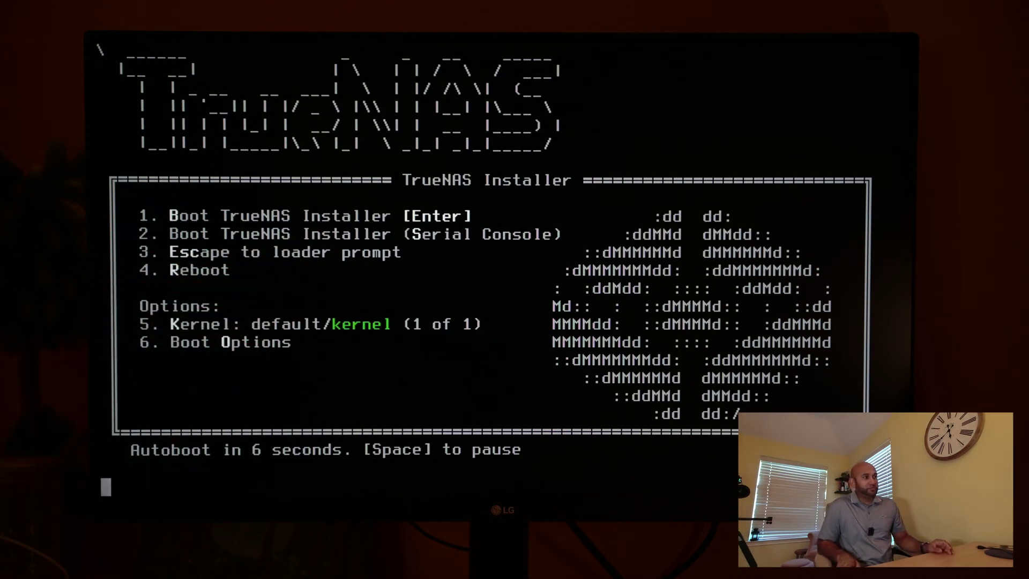
Step: Boot the TrueNAS Installer immediately and choose 1 Install/Upgrade
key("Return")
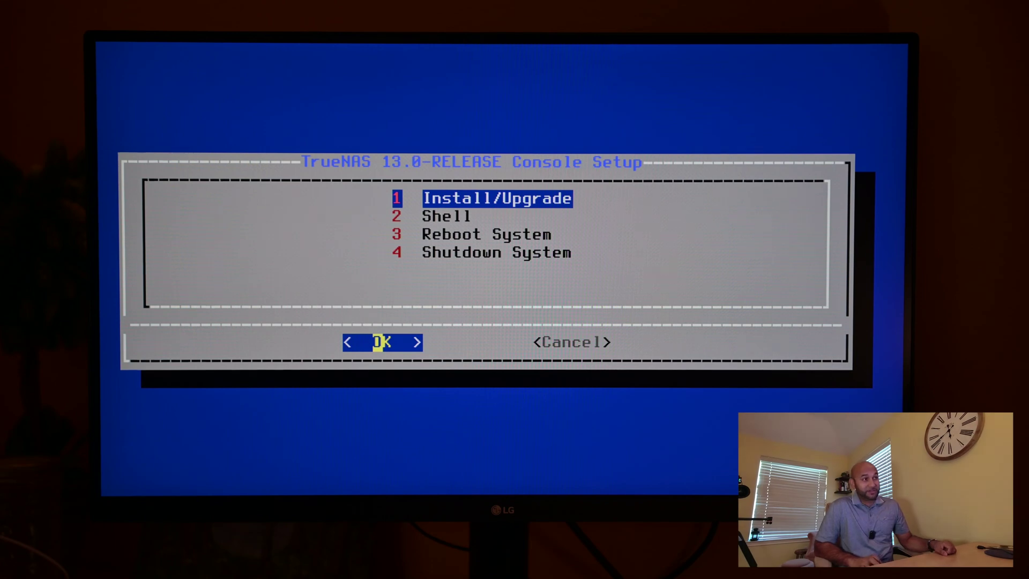
key("Return")
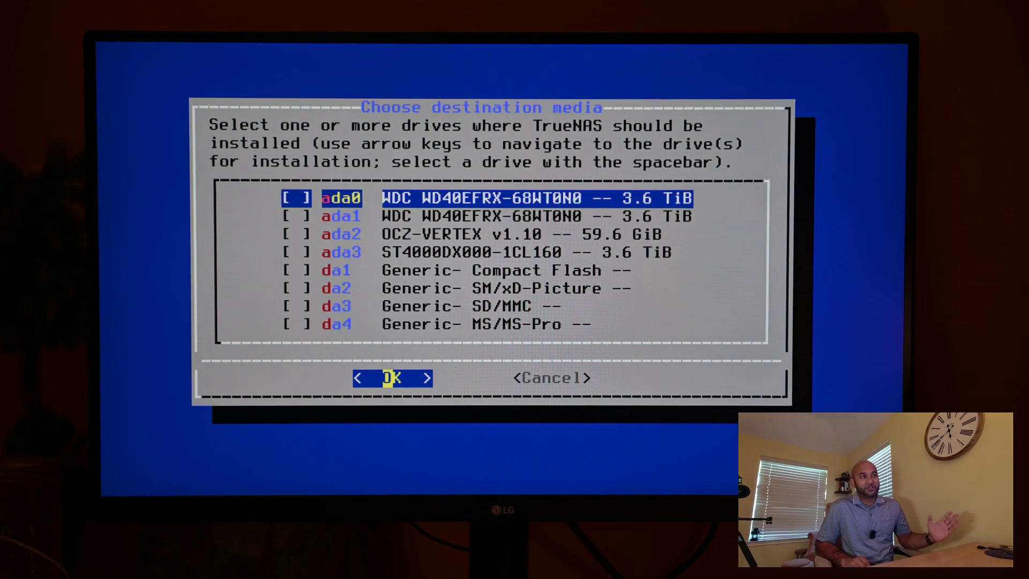
Step: Mark the 59.6 GiB OCZ-VERTEX drive ada2 as install target and accept erasing it
key("Down")
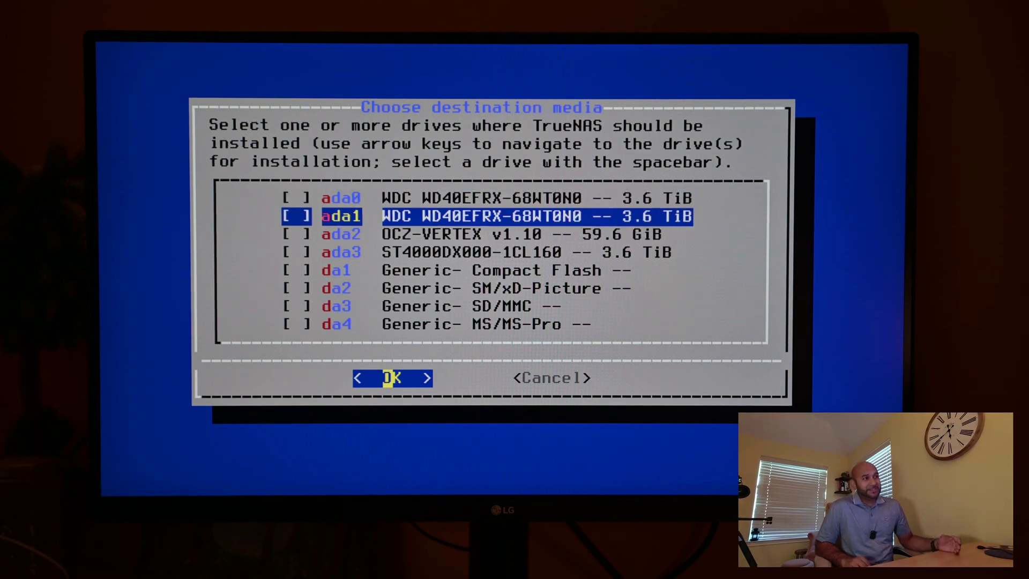
key("Down")
key("Down")
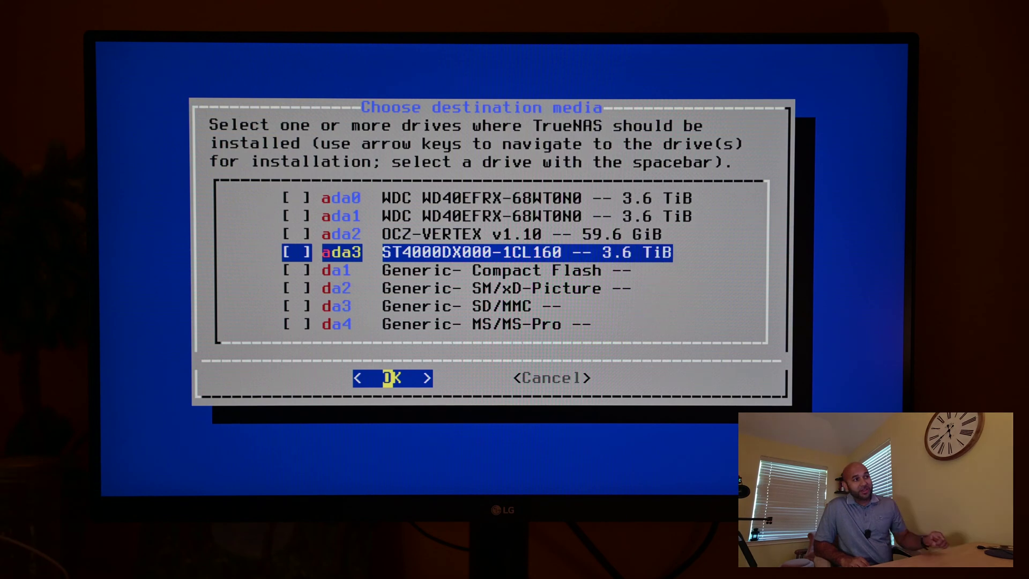
key("Up")
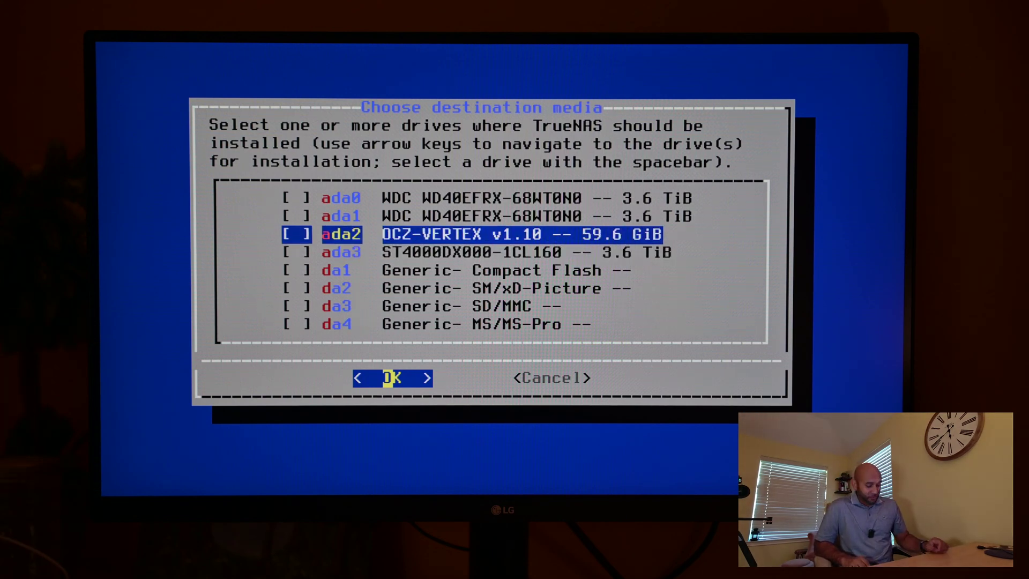
key("space")
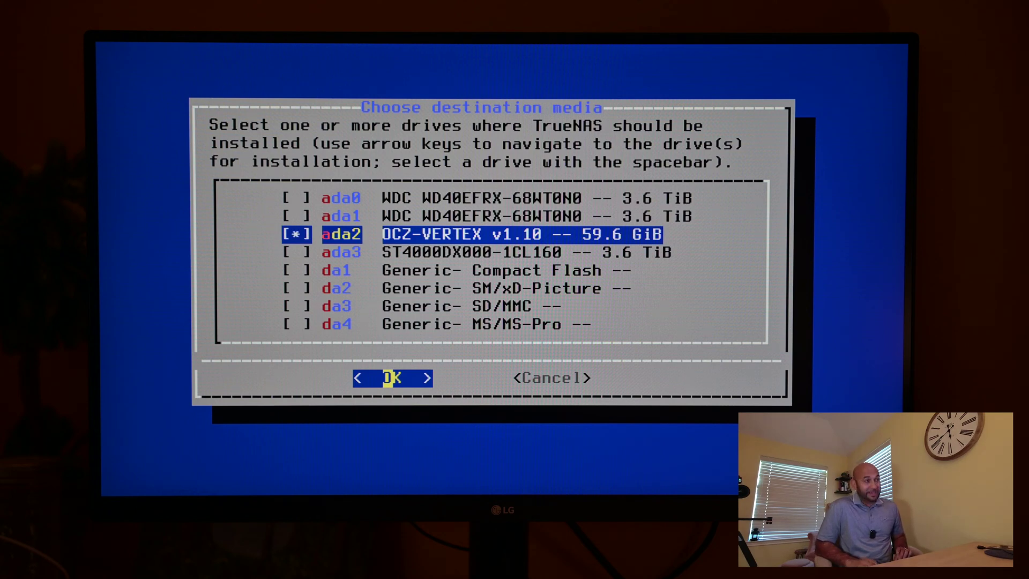
key("Return")
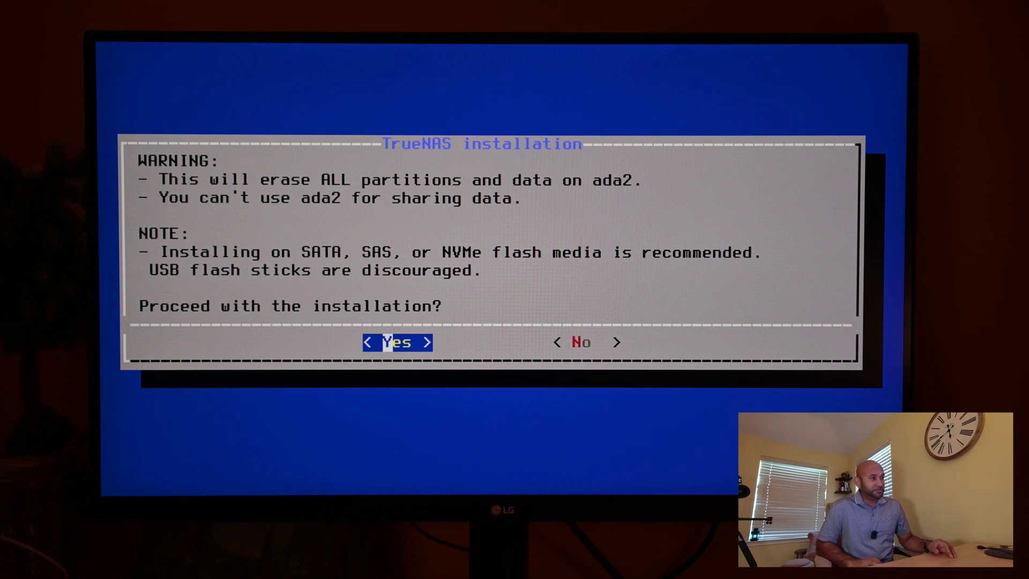
key("Return")
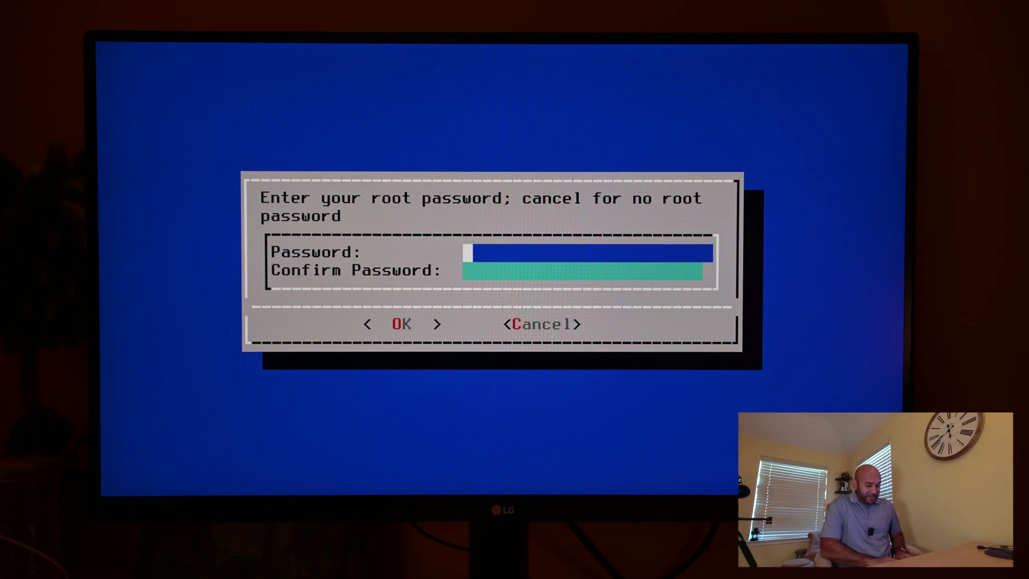
Step: Set the root password, choose Boot via BIOS, and create the 16GB swap to install
type("*********")
key("Tab")
type("*********")
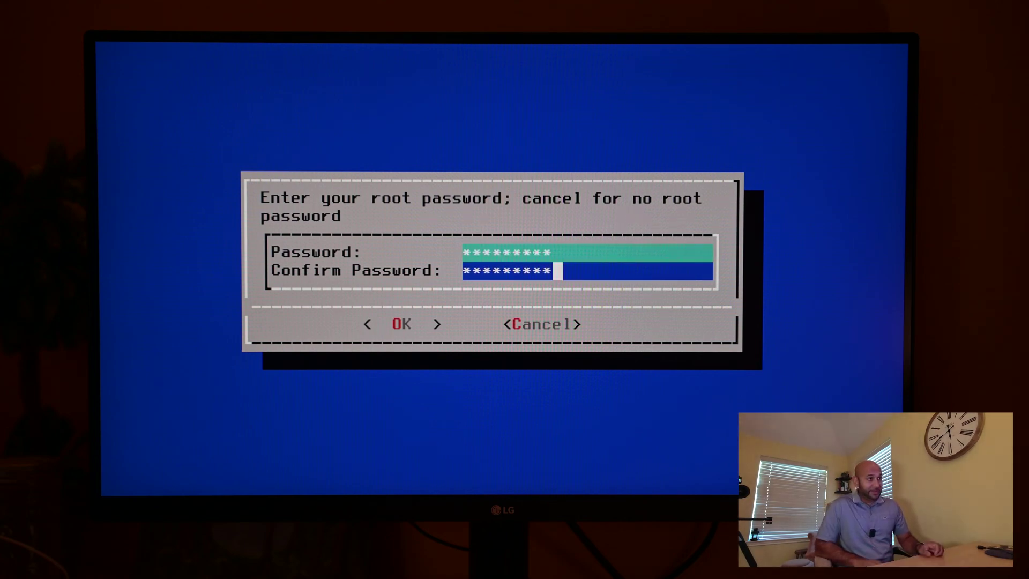
key("Return")
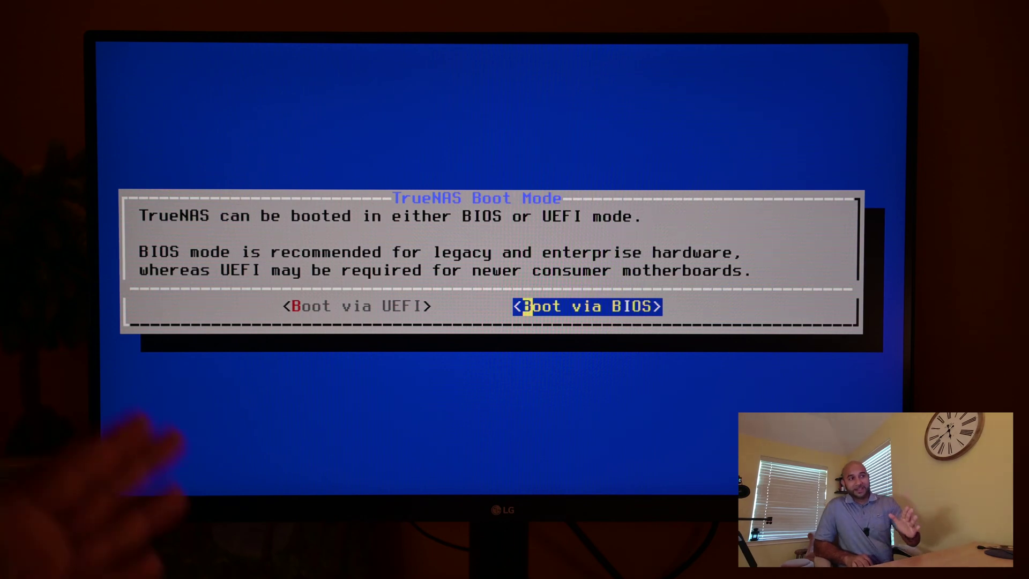
key("Return")
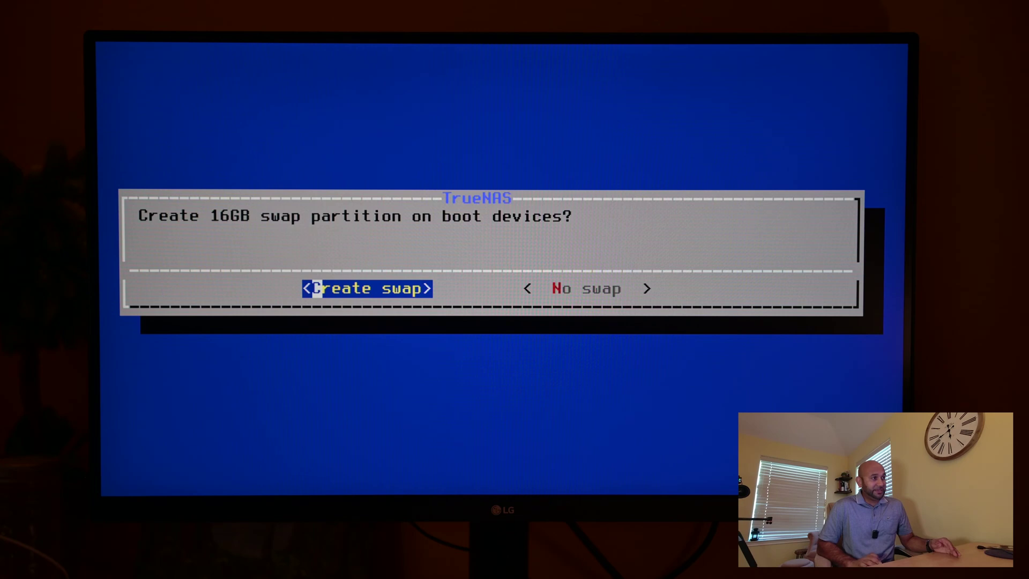
key("Return")
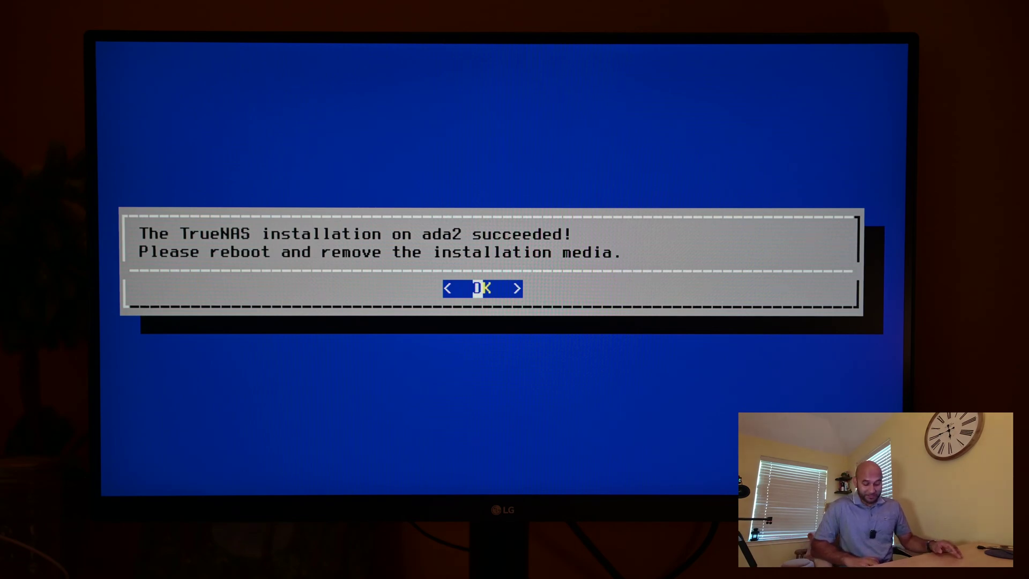
Step: Dismiss the installation success message and move to Reboot System in Console Setup
key("Return")
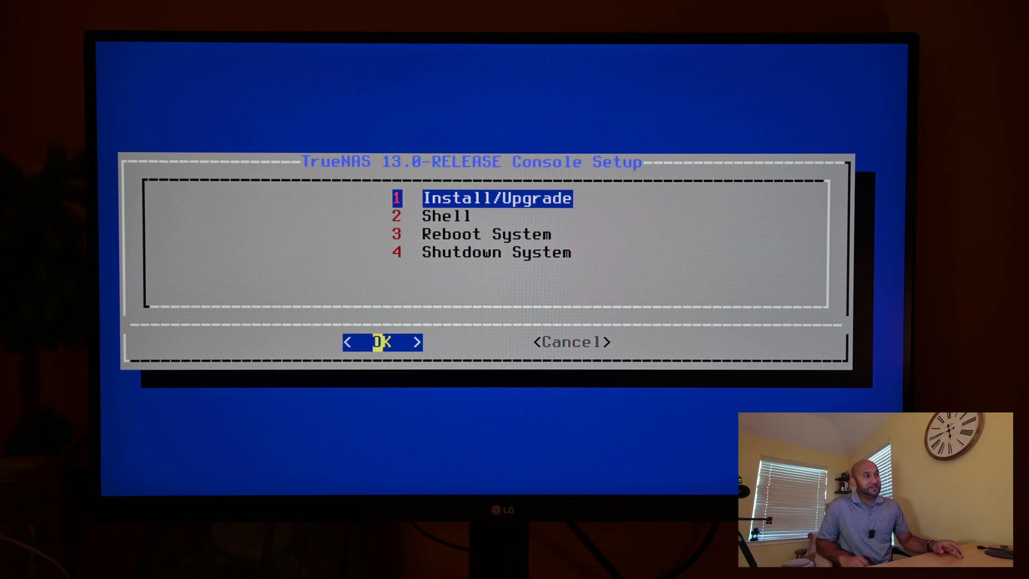
key("Down")
key("Down")
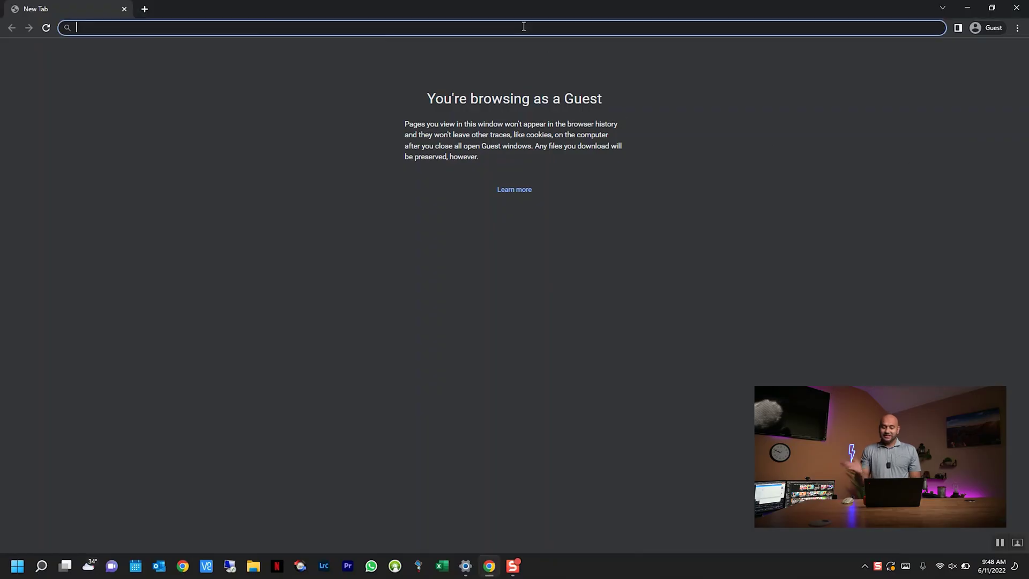
Step: Log in to the TrueNAS web interface at 192.168.29.80 as root
type("192")
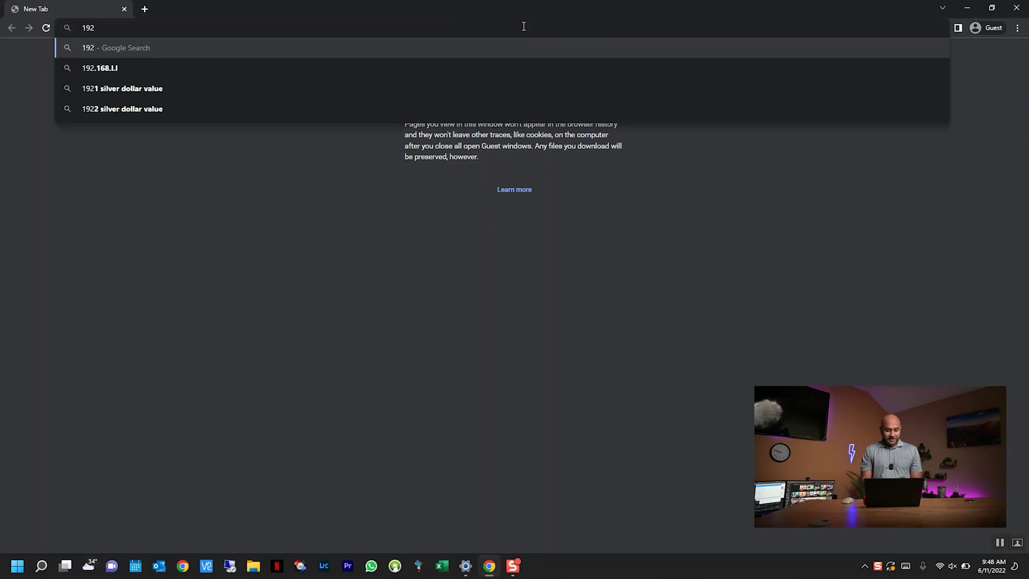
type(".168.29.80")
key("Return")
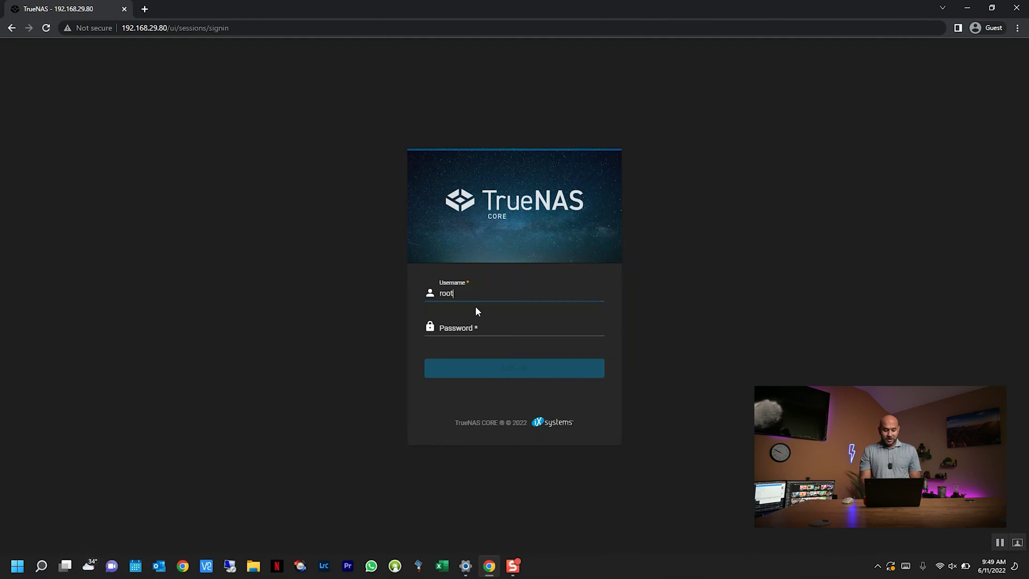
key("Tab")
type("*")
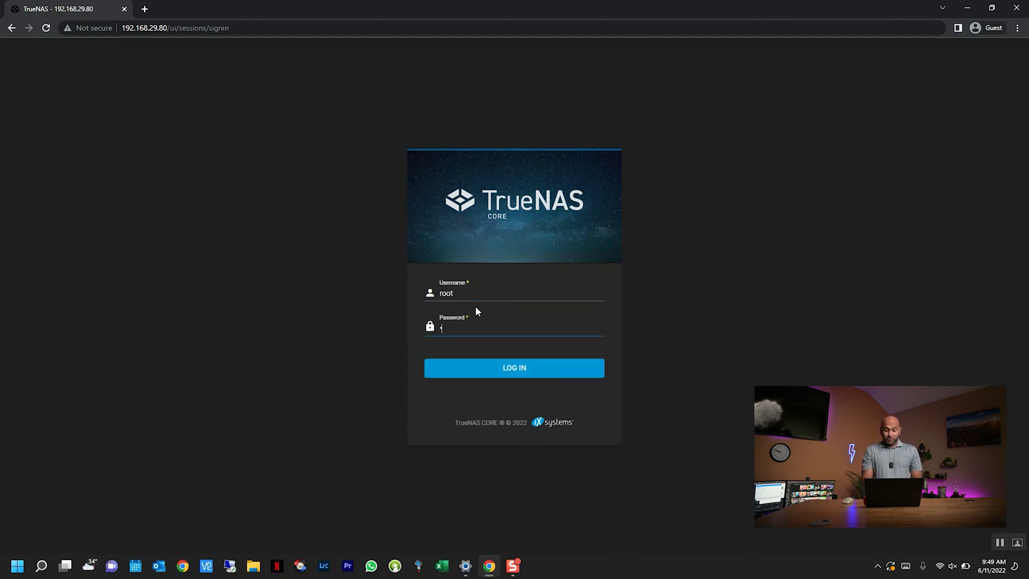
type("*********")
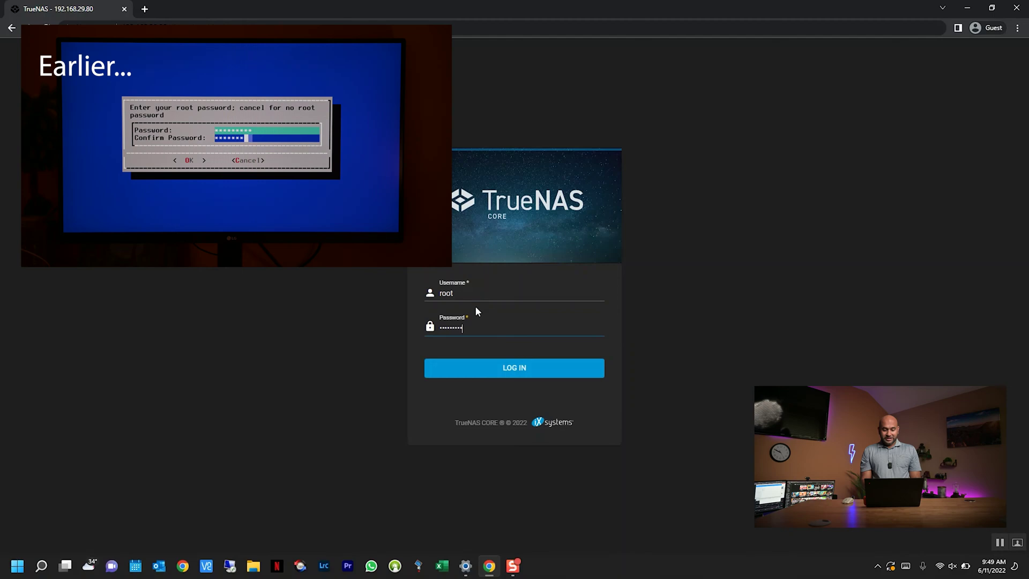
key("Return")
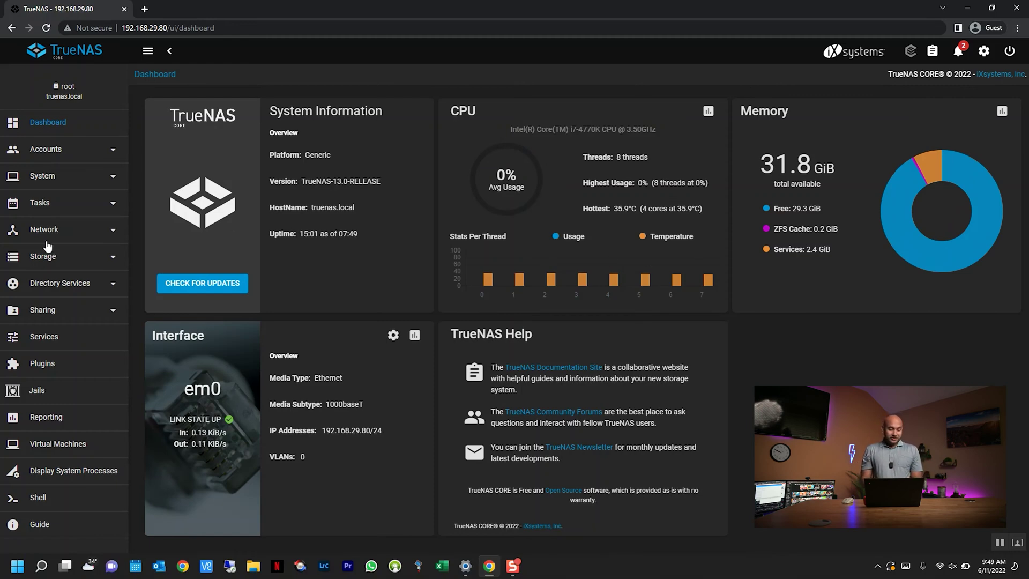
left_click(34, 259)
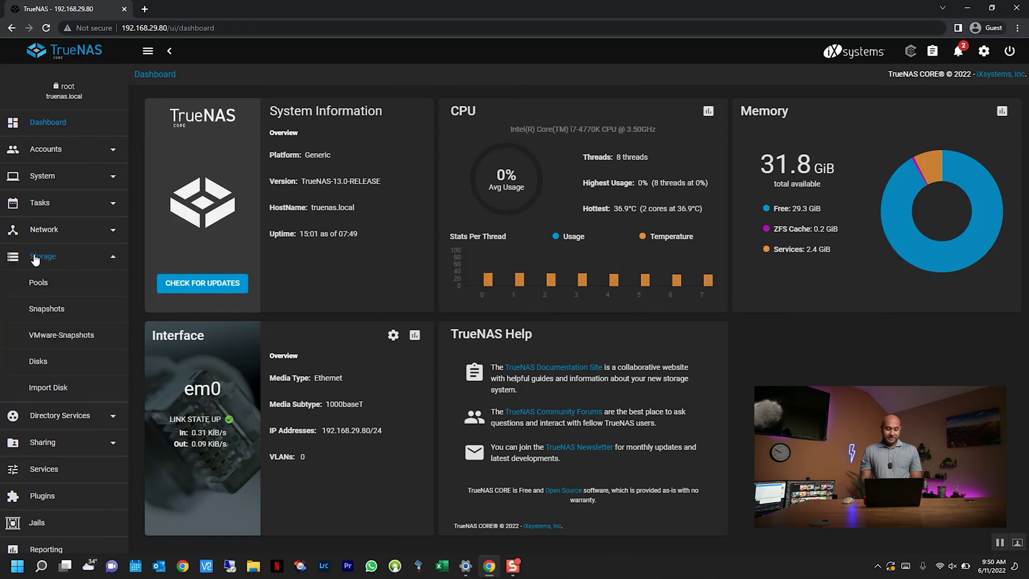
Step: Add pool Swimming in Pool Manager with disks ada0, ada1 and ada3 in the data vdev
left_click(45, 287)
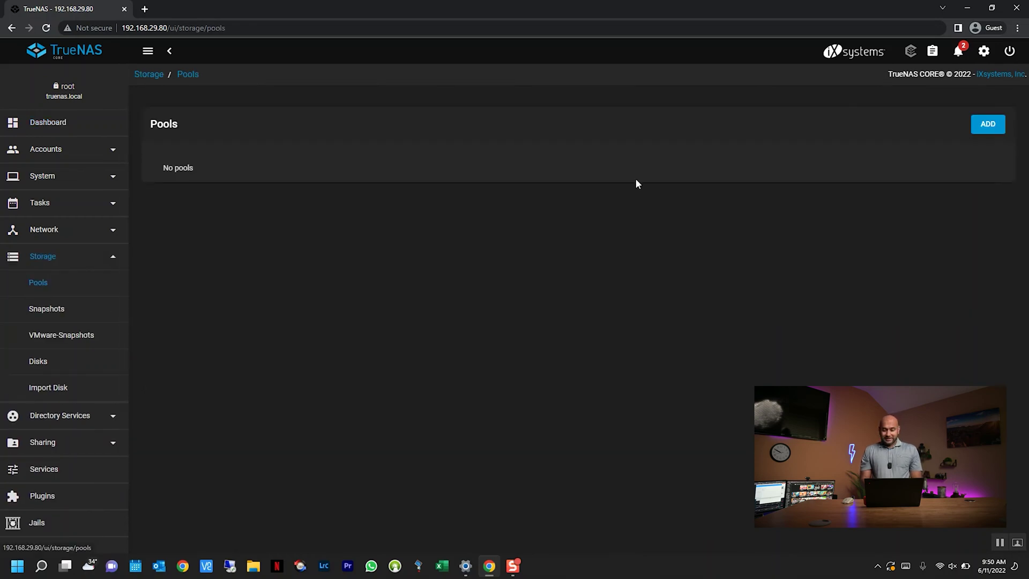
left_click(996, 132)
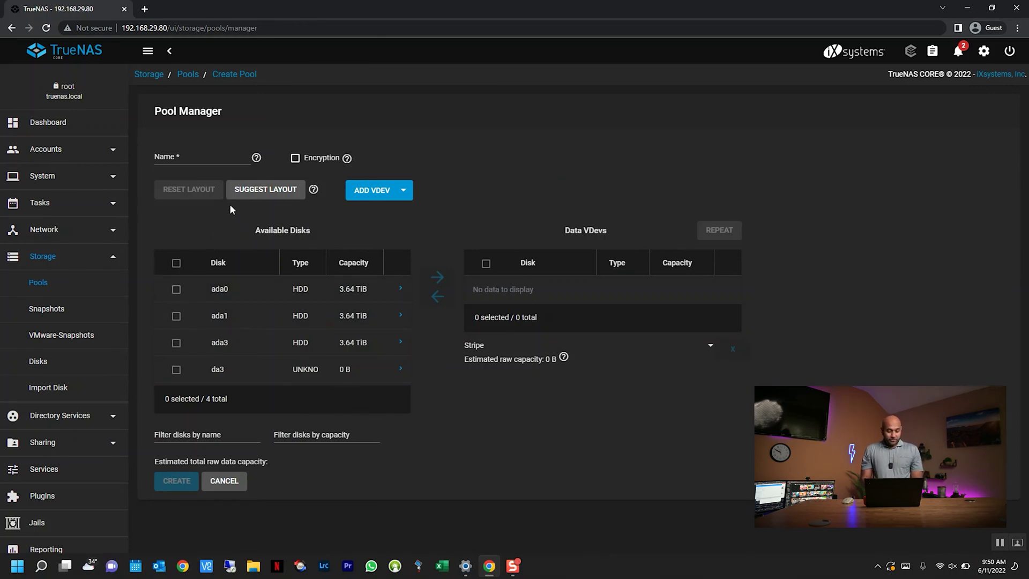
left_click(173, 156)
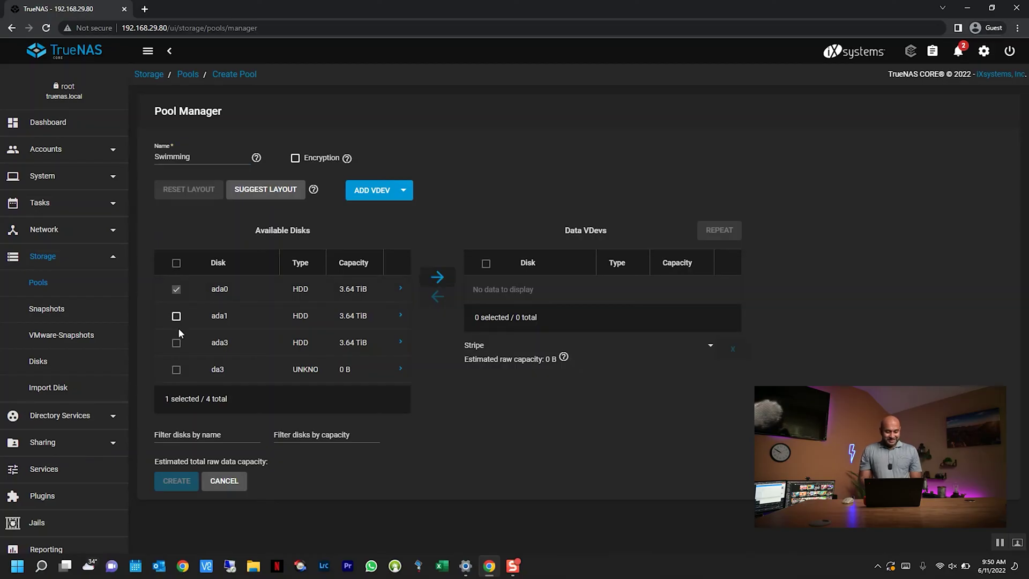
left_click(177, 318)
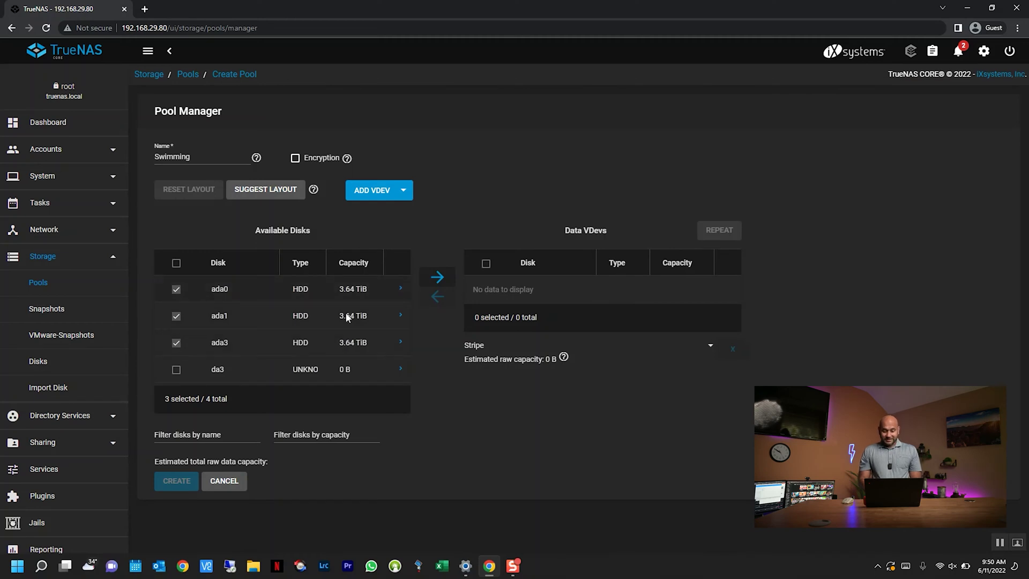
left_click(437, 278)
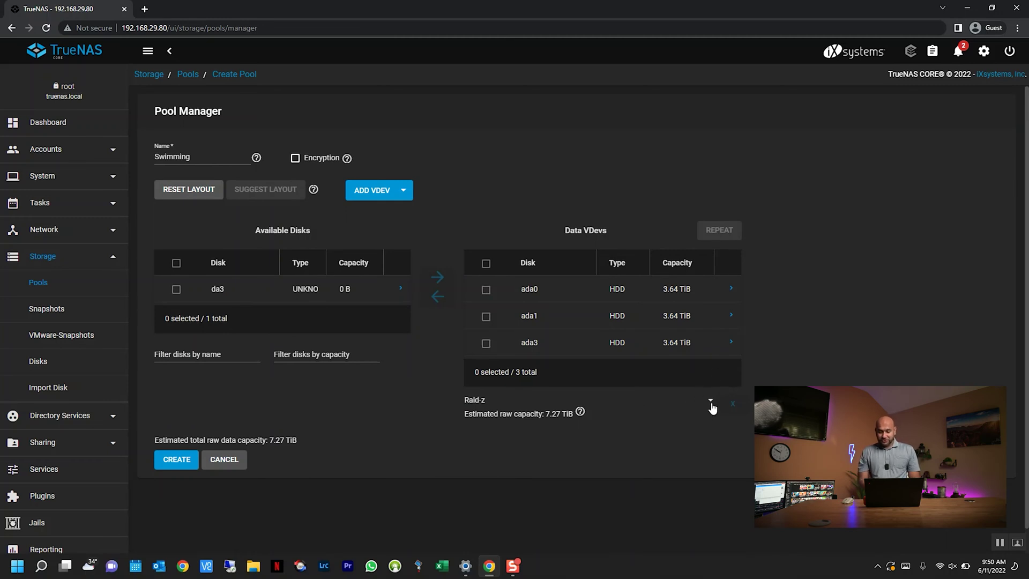
Step: Keep Raid-z as the Swimming pool layout, create it, and confirm the disk-erase warning
left_click(711, 406)
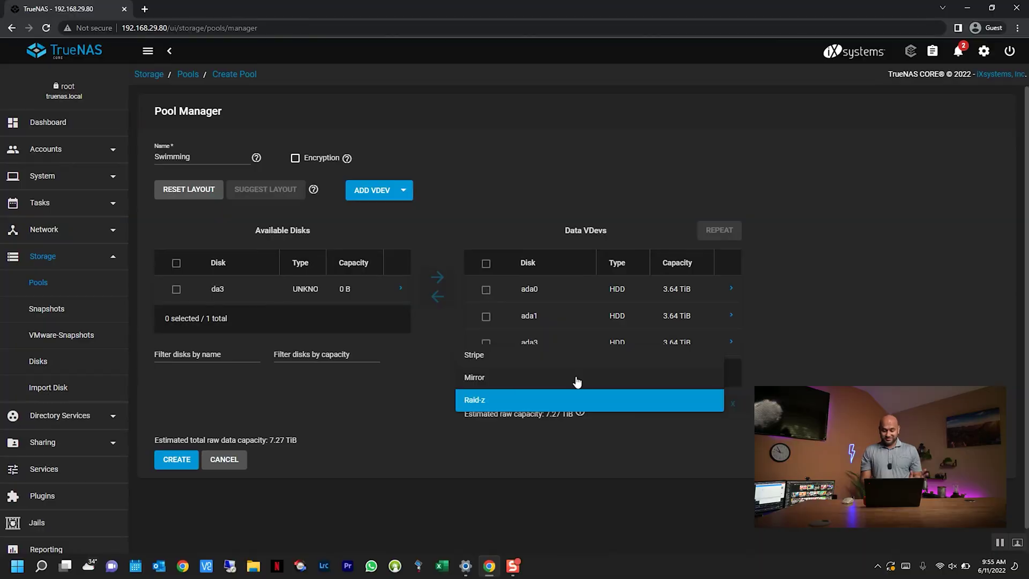
left_click(531, 400)
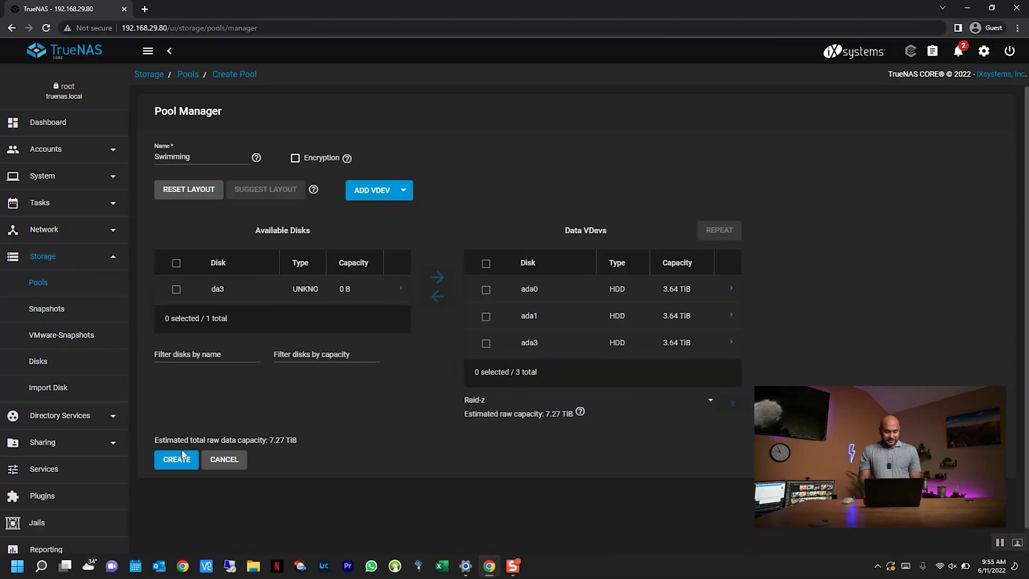
left_click(175, 459)
left_click(439, 322)
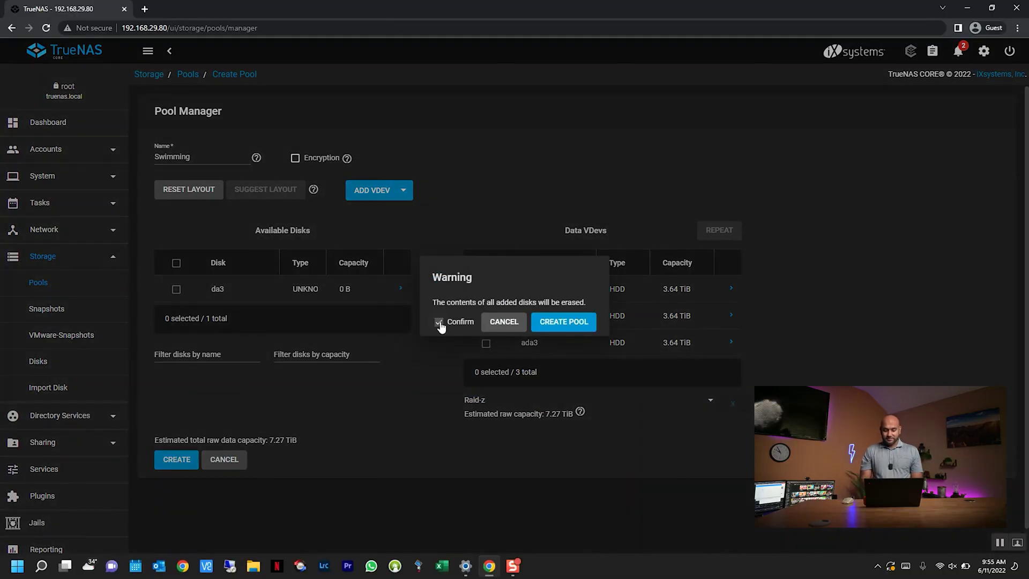
Step: Create the Swimming pool (7.14 TiB free) and add a SamirFiles dataset inside it
left_click(564, 322)
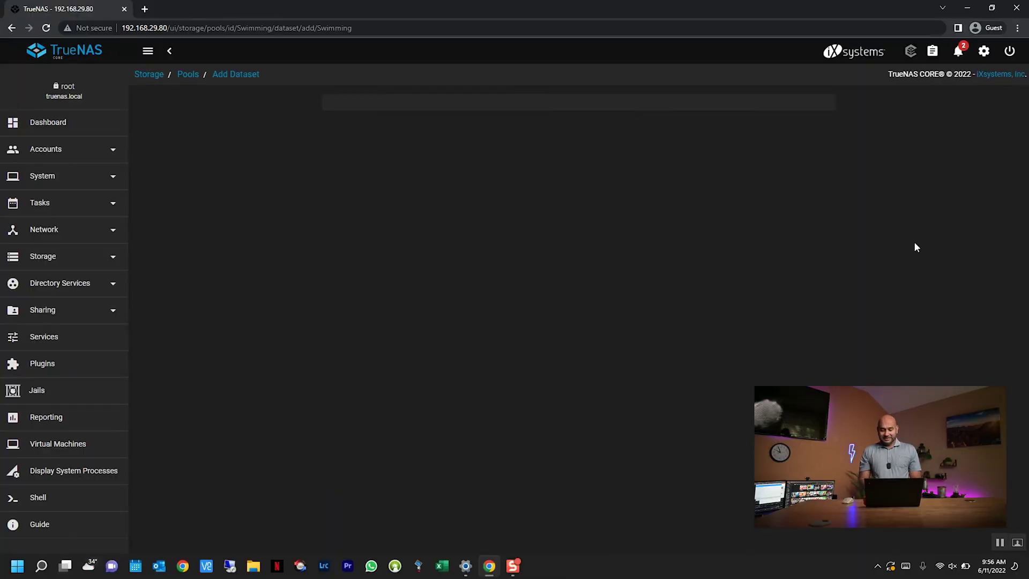
left_click(362, 132)
type("SamirFiles")
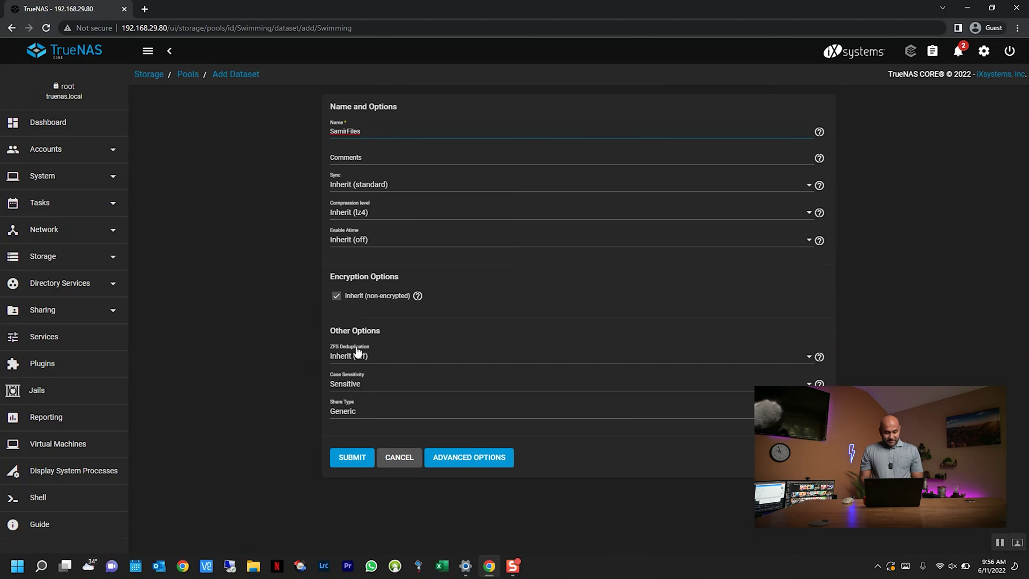
left_click(359, 459)
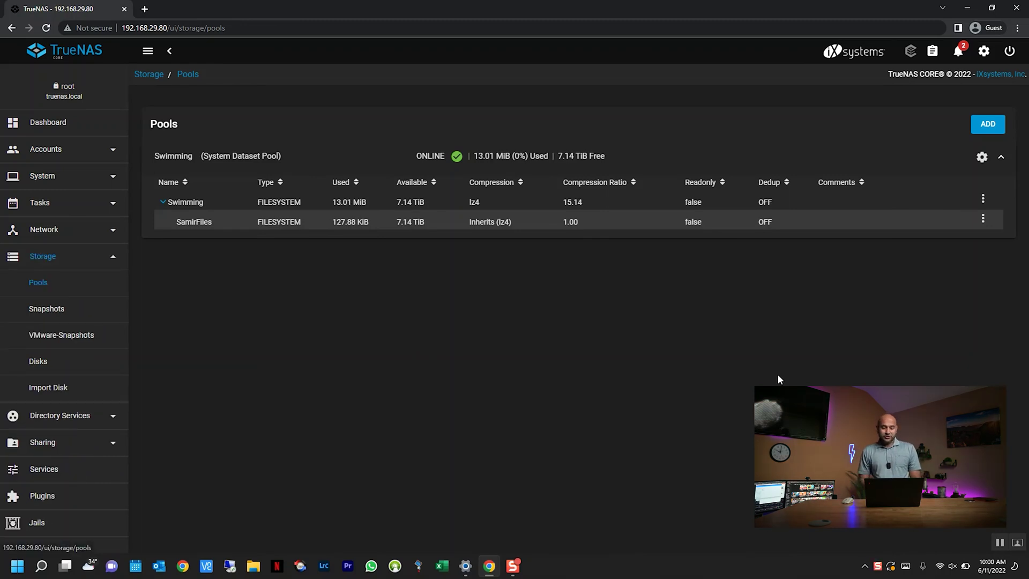
Step: Add a local user with full name, auto-filled username and password, getting UID 1000
left_click(54, 155)
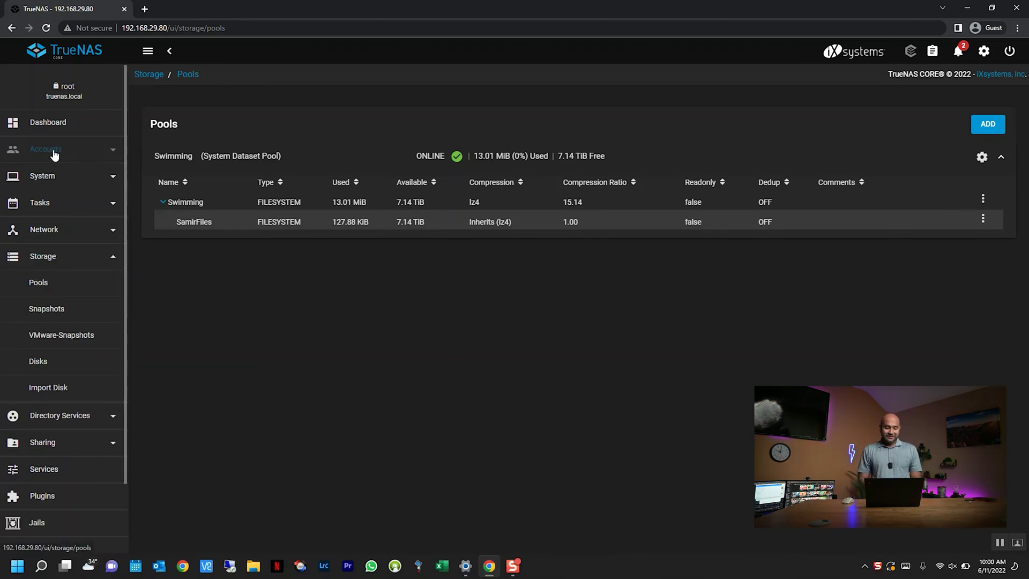
left_click(39, 202)
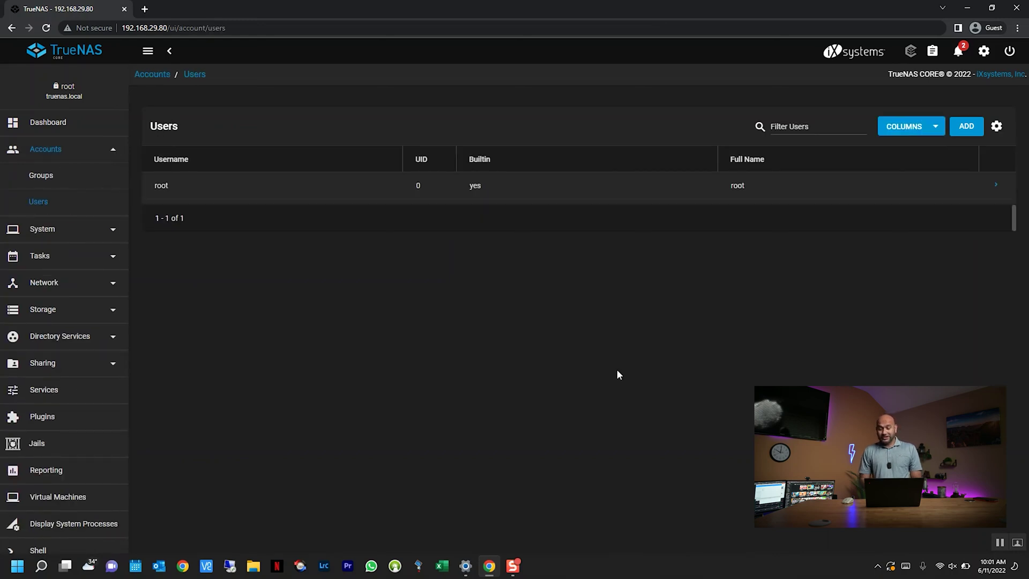
left_click(967, 127)
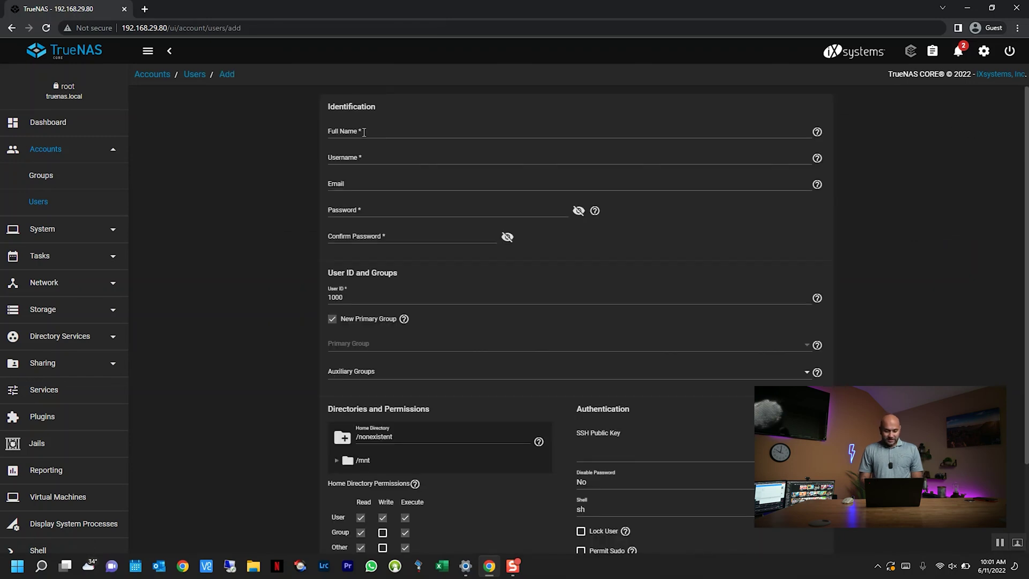
left_click(363, 132)
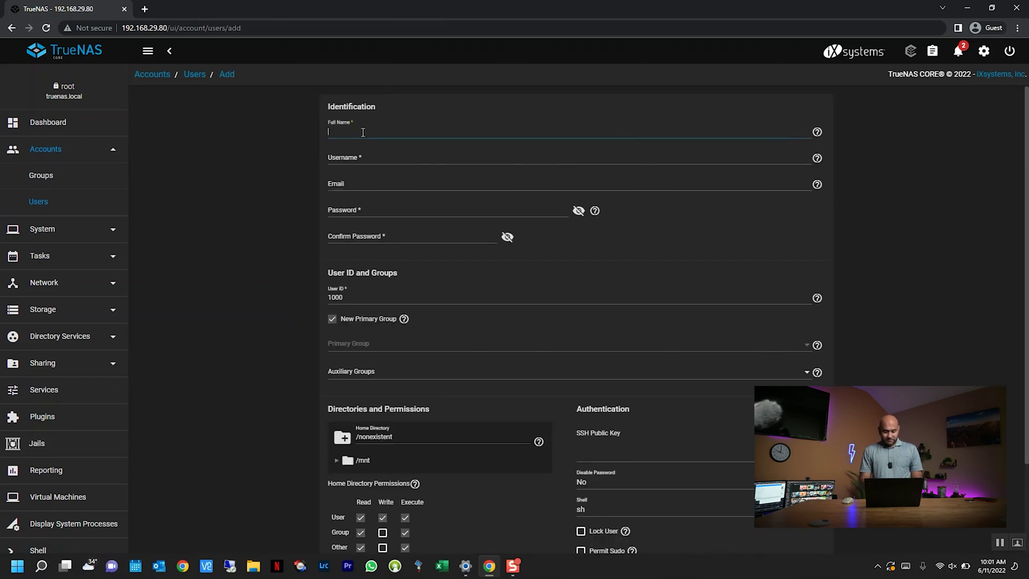
key("Tab")
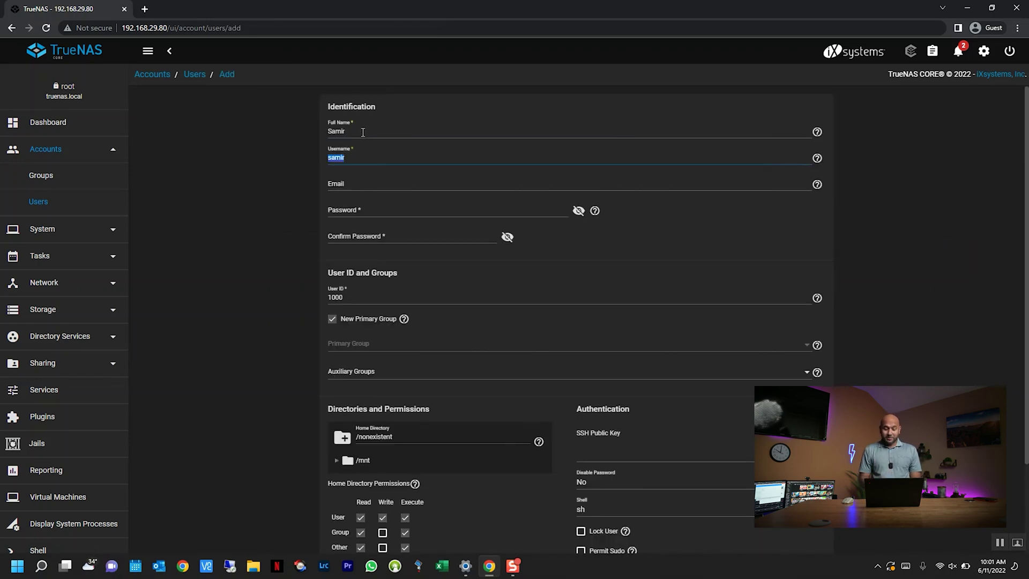
left_click(345, 183)
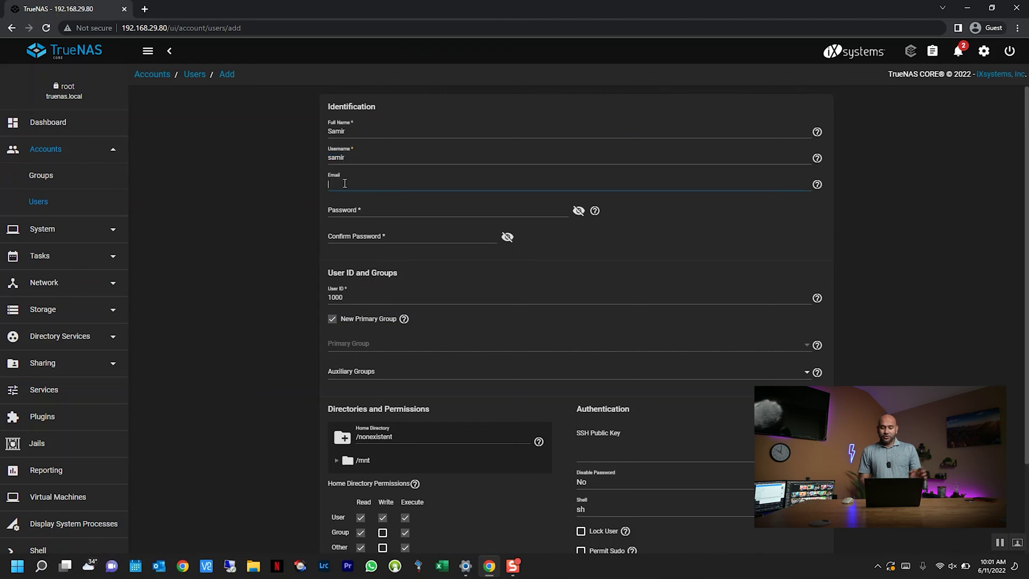
left_click(343, 209)
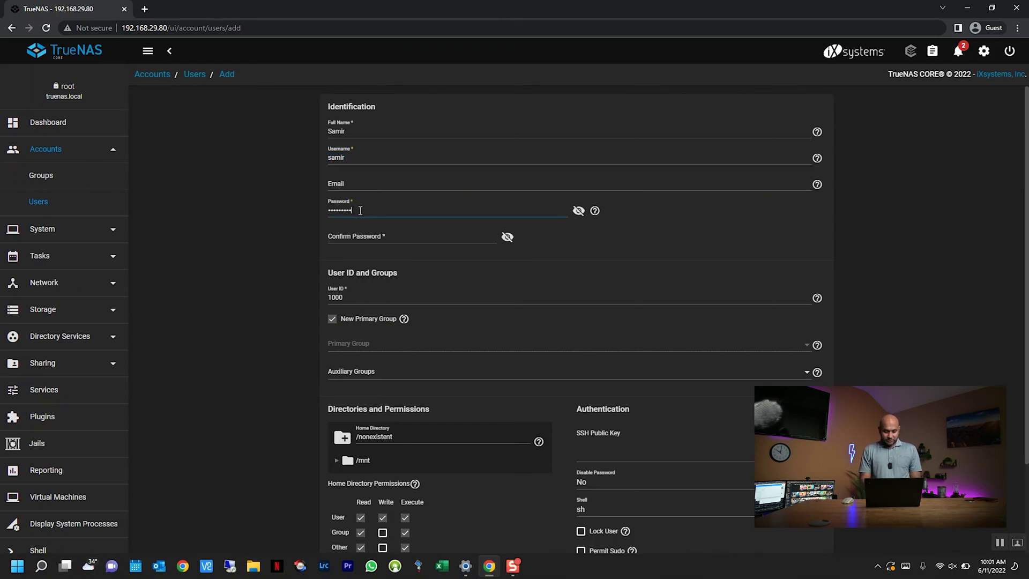
key("Tab")
key("Tab")
key("ctrl+v")
scroll(499, 358, "down", 2)
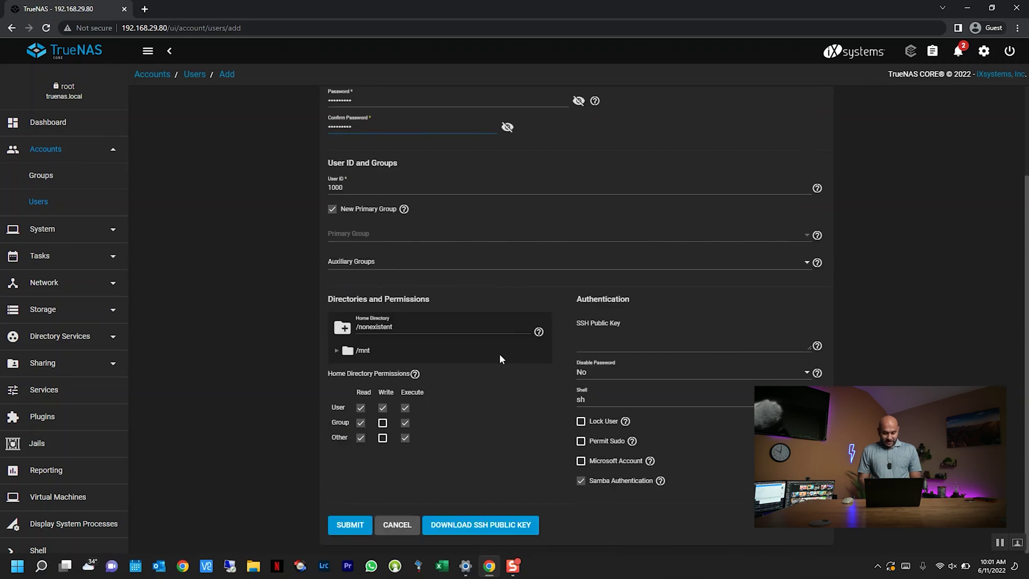
left_click(349, 525)
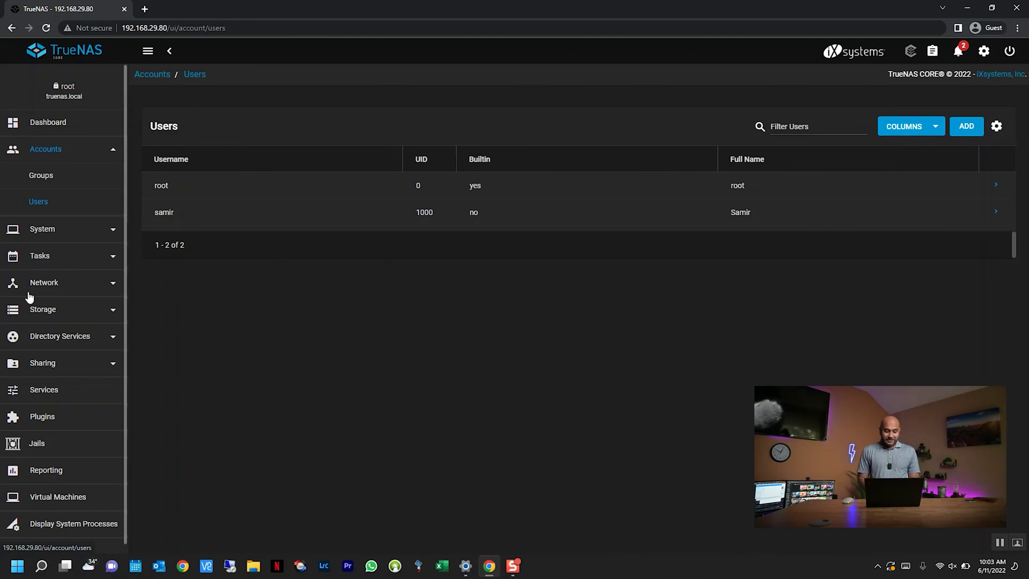
Step: Open SamirFiles permissions in the ACL Manager and apply the RESTRICTED preset
left_click(40, 313)
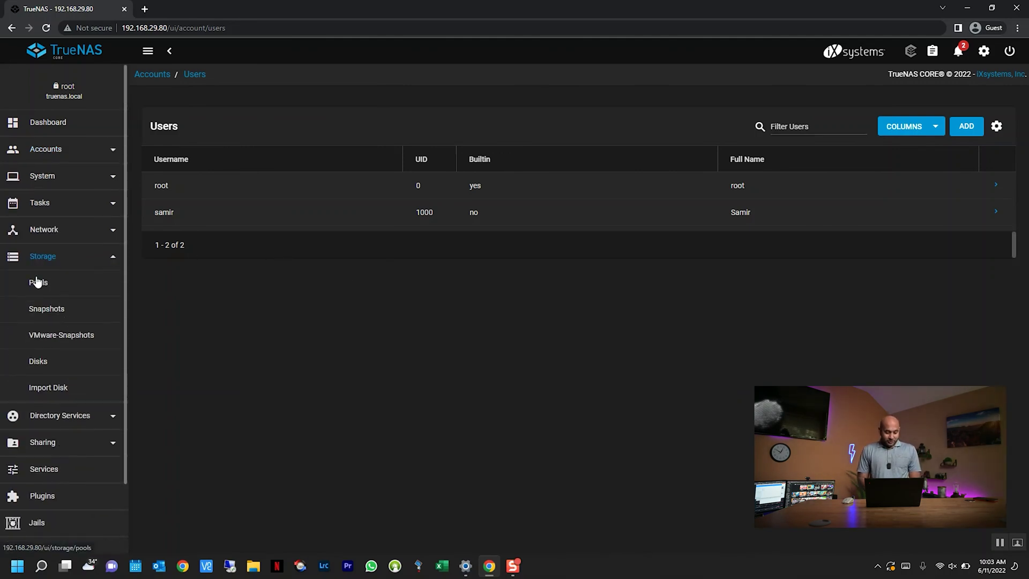
left_click(36, 287)
left_click(207, 223)
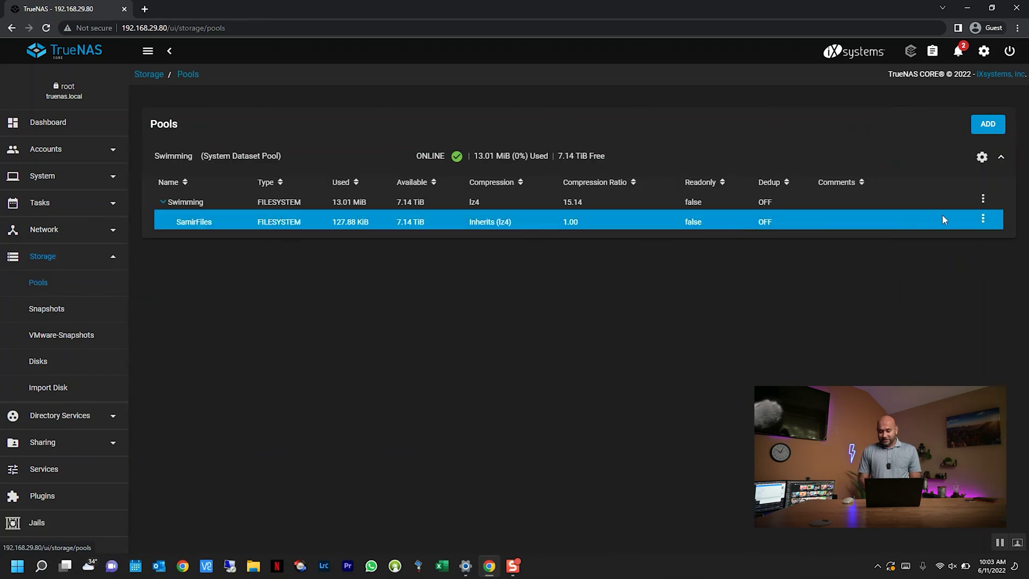
left_click(983, 221)
left_click(903, 325)
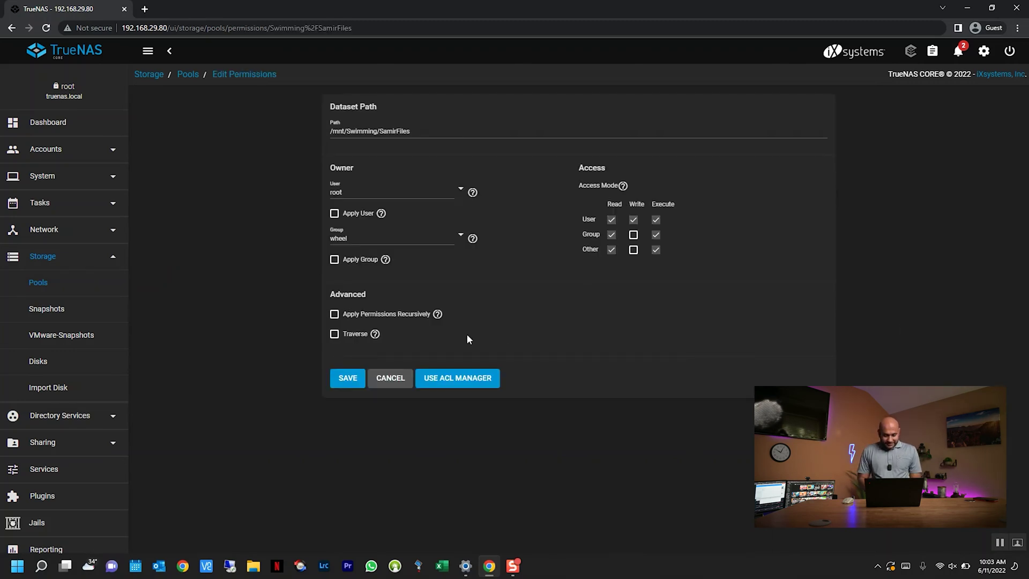
left_click(446, 382)
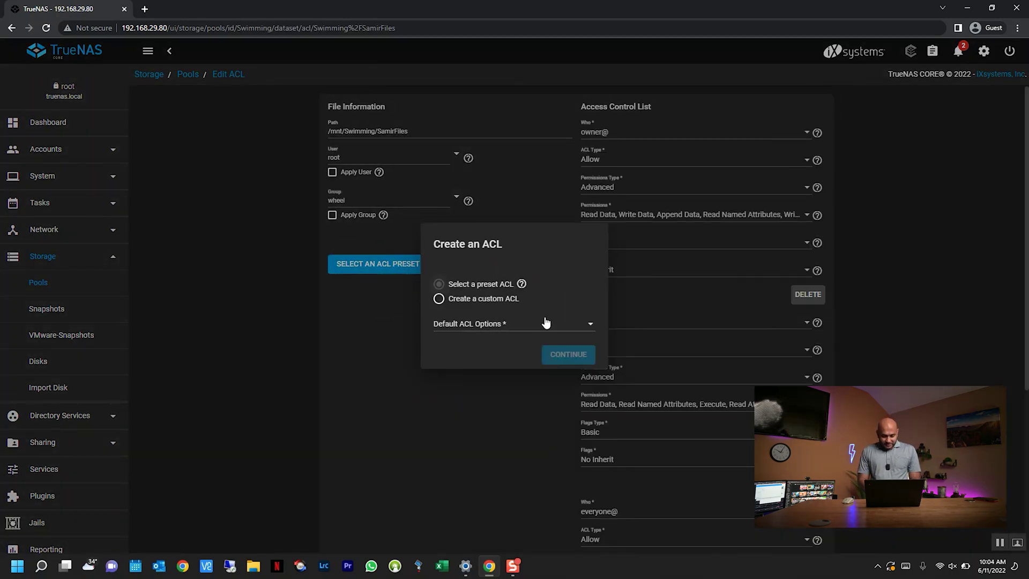
left_click(590, 326)
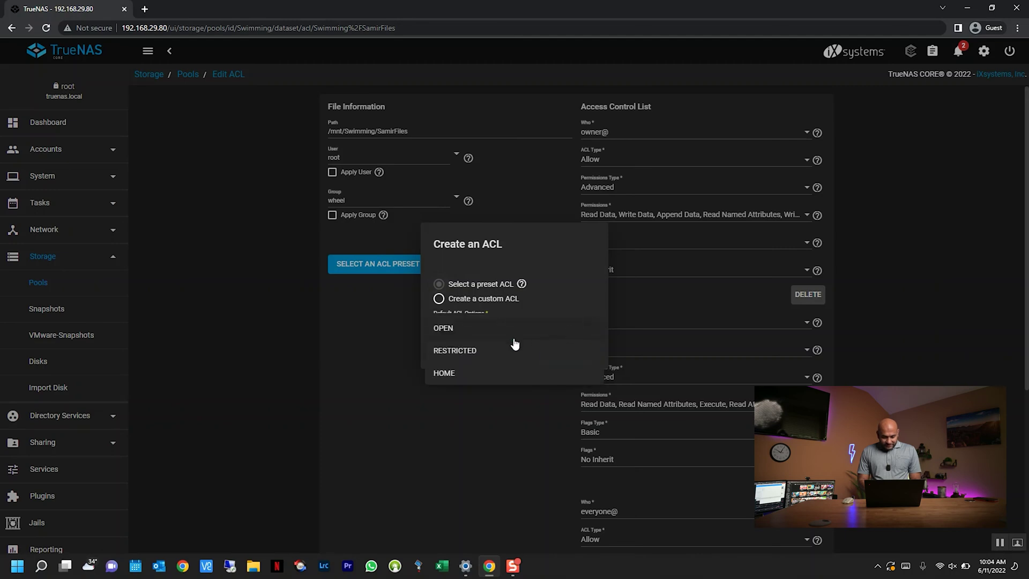
left_click(461, 352)
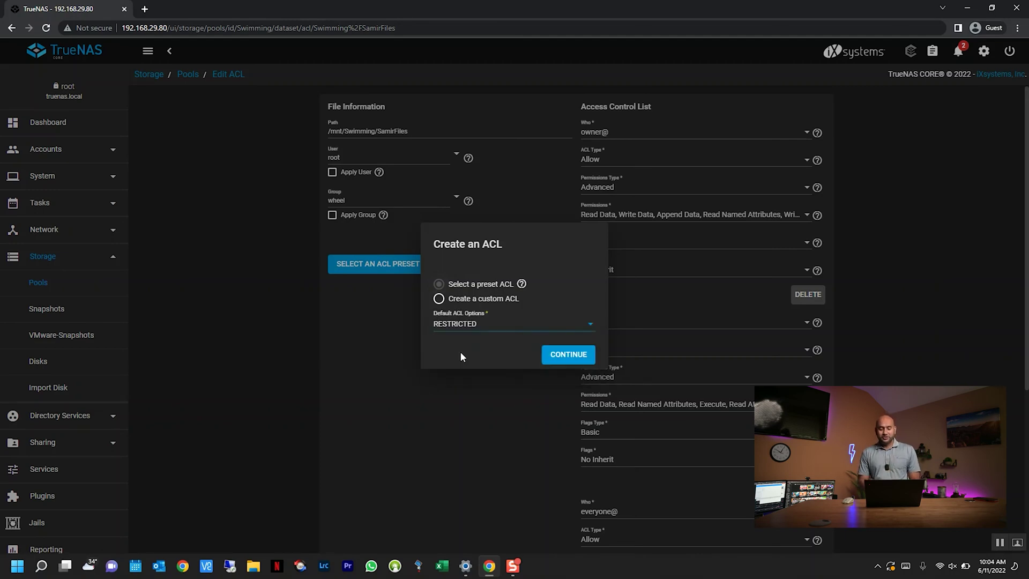
left_click(555, 358)
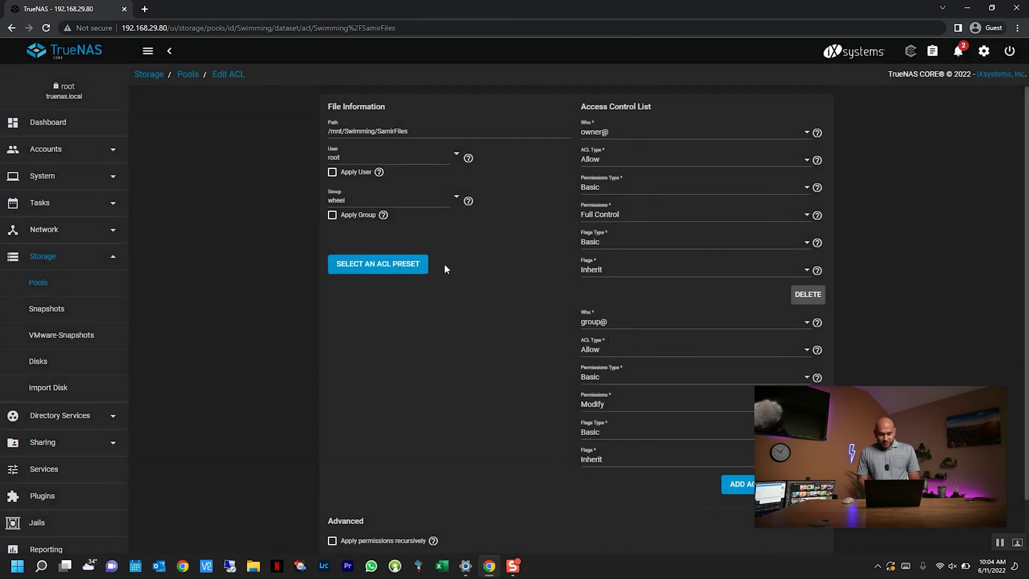
Step: Make the new user and its group the owners, apply them, and save the ACL
left_click(364, 157)
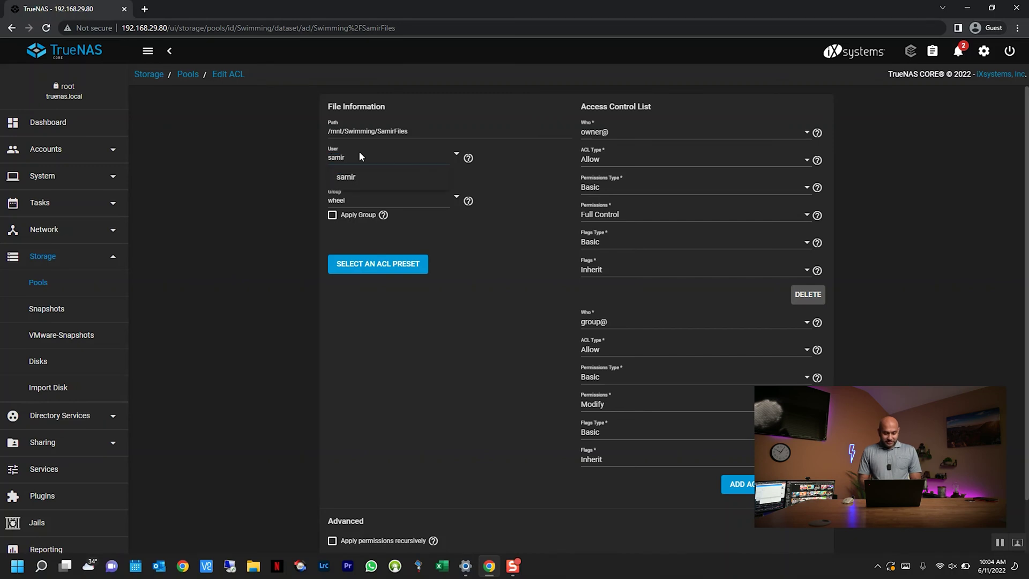
left_click(350, 181)
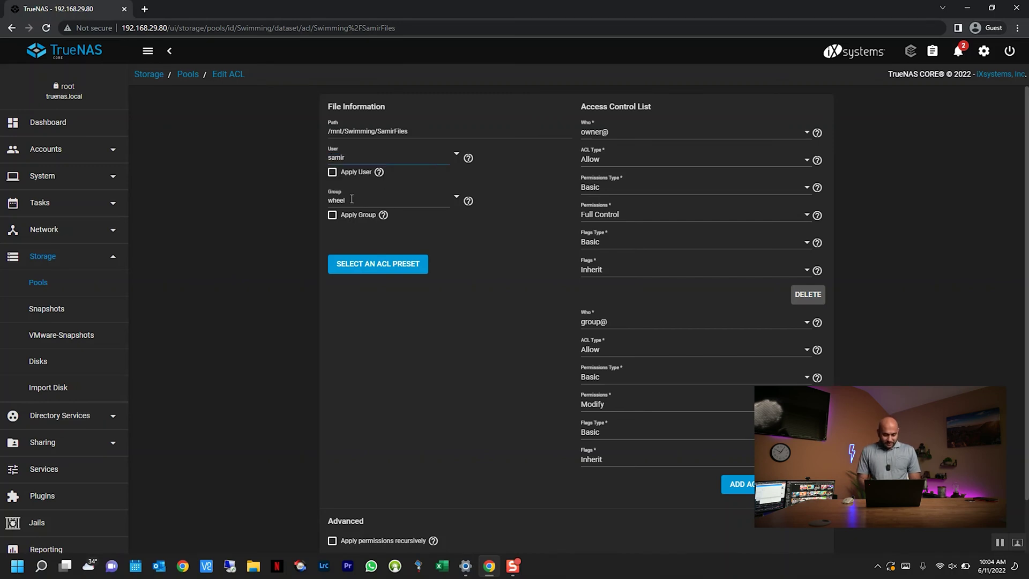
left_click(352, 199)
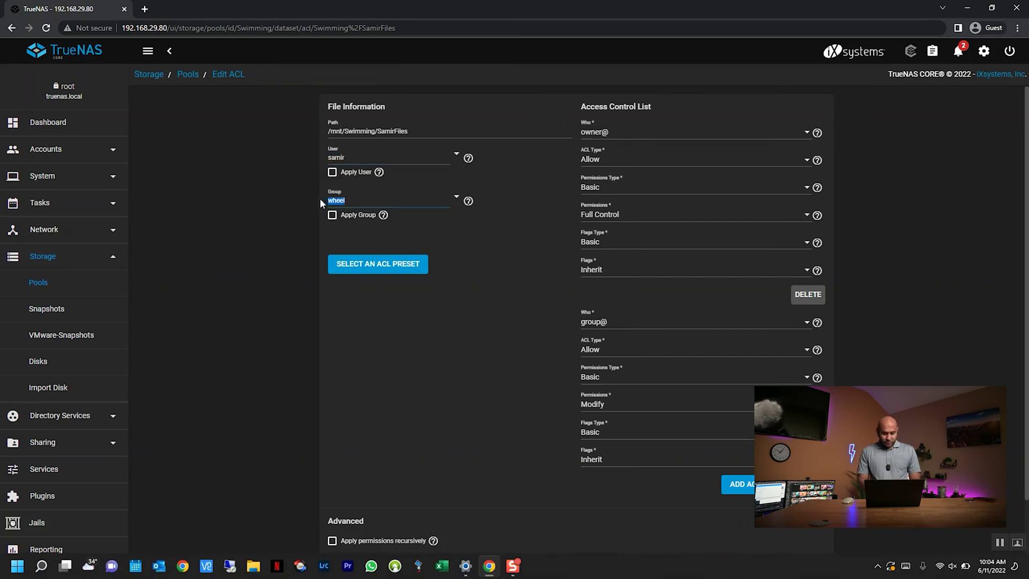
type("samir")
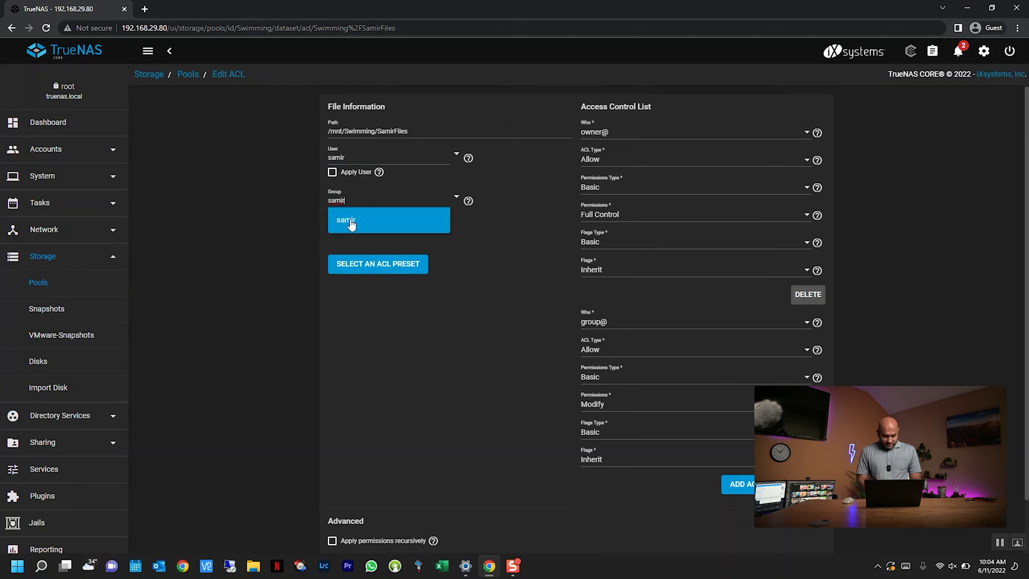
left_click(354, 217)
left_click(334, 176)
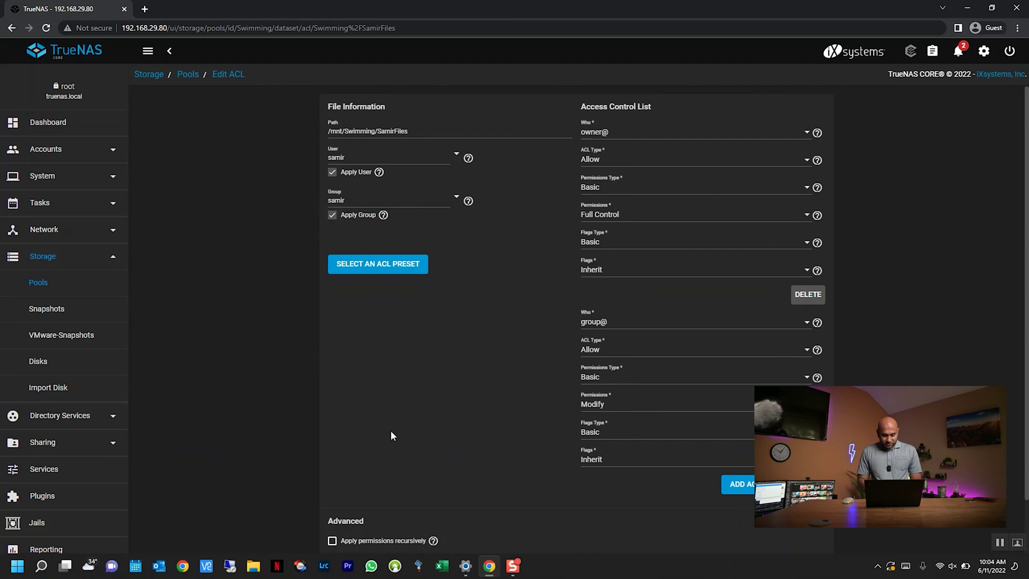
scroll(577, 408, "down", 1)
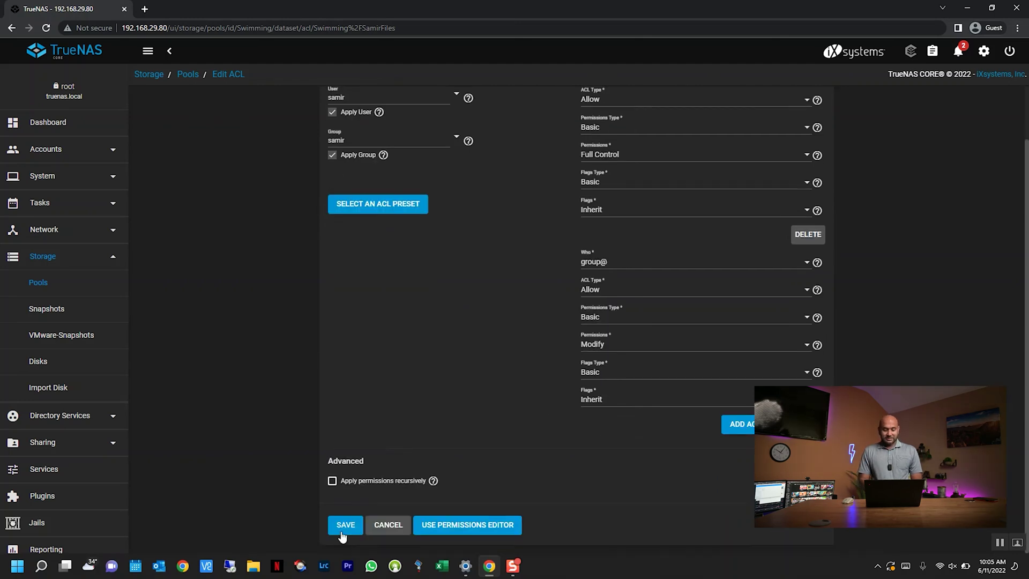
left_click(341, 530)
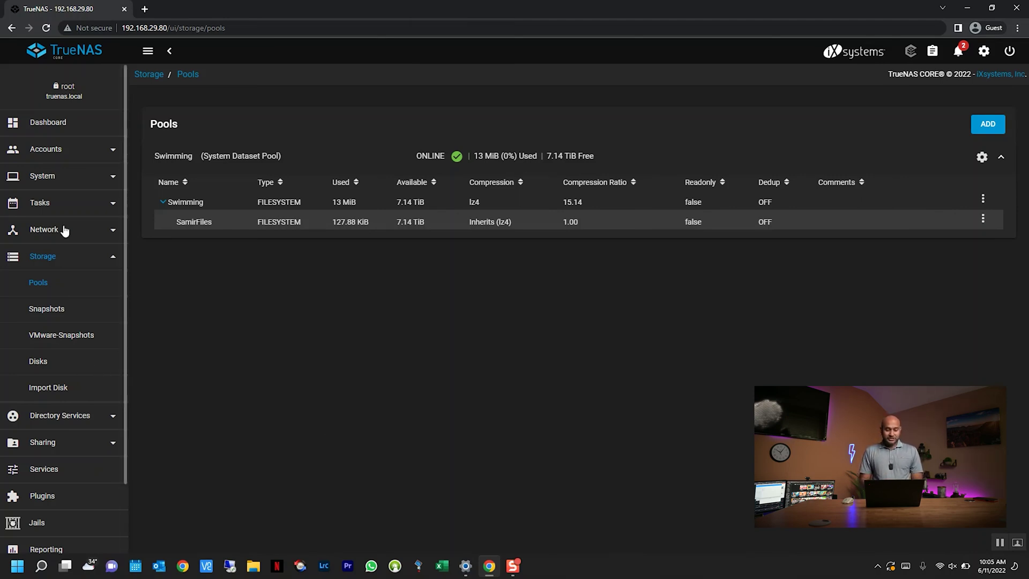
Step: Add an SMB share for /mnt/Swimming/SamirFiles and enable the SMB service
left_click(43, 258)
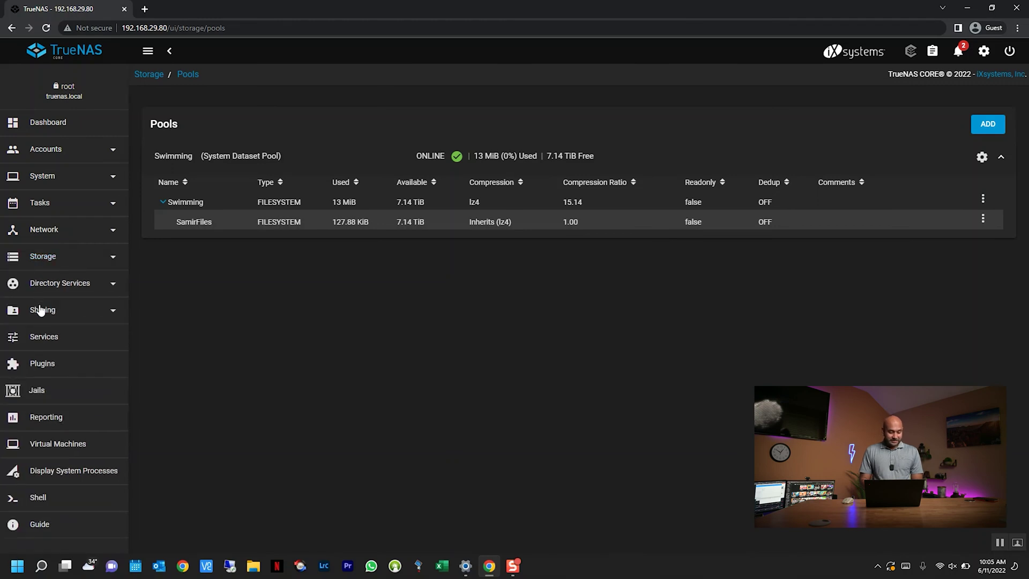
left_click(68, 314)
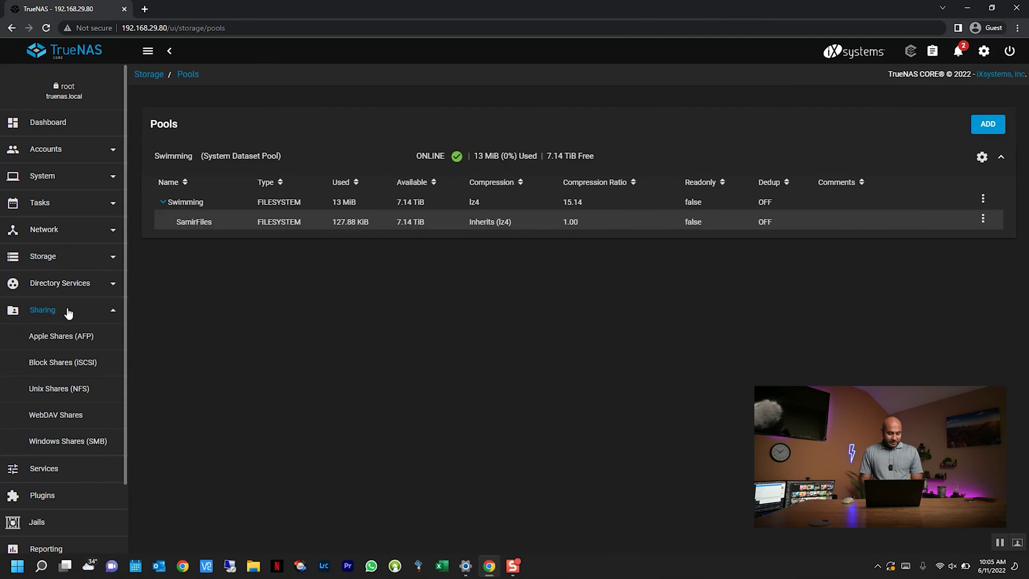
left_click(57, 442)
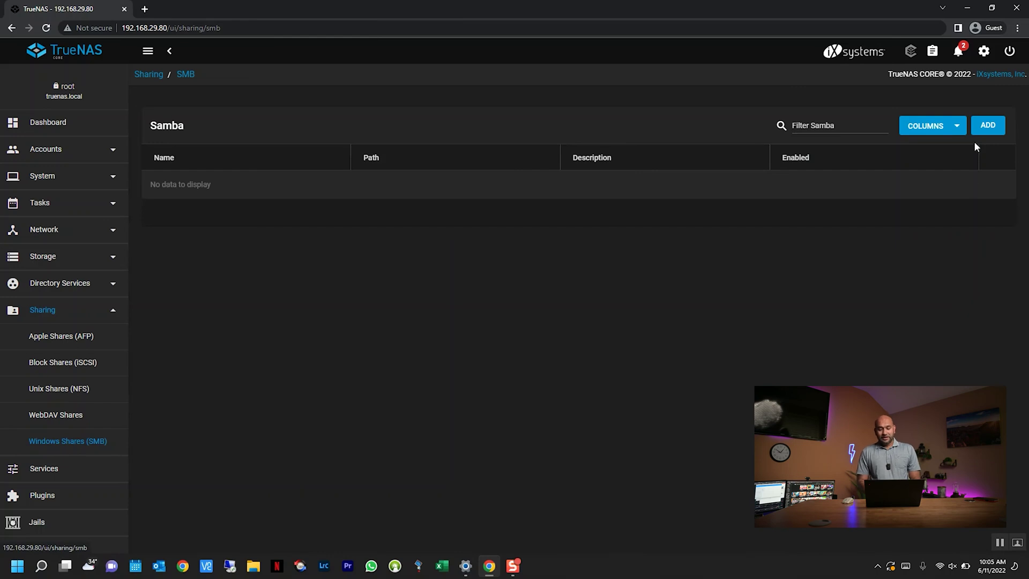
left_click(988, 124)
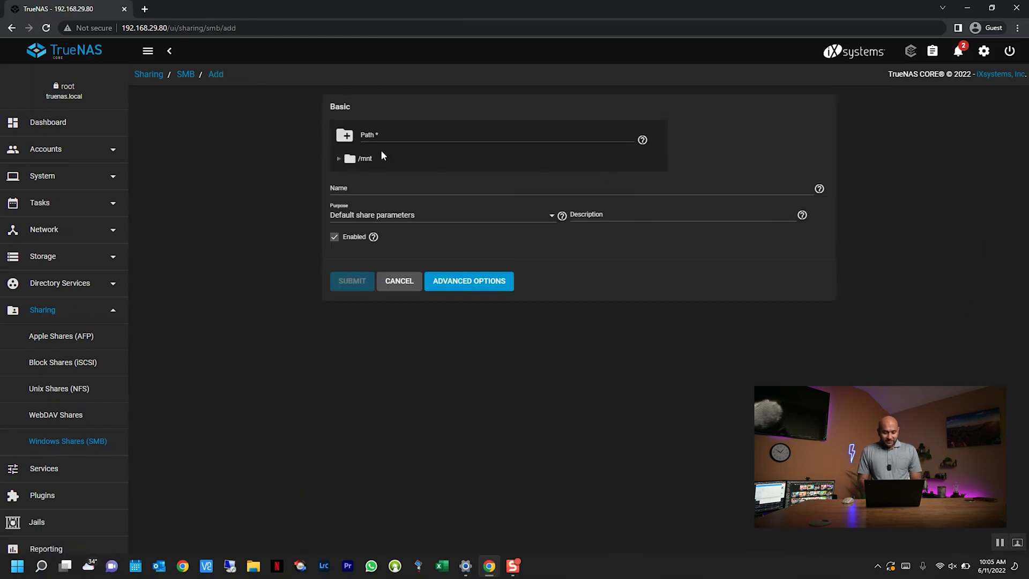
left_click(337, 160)
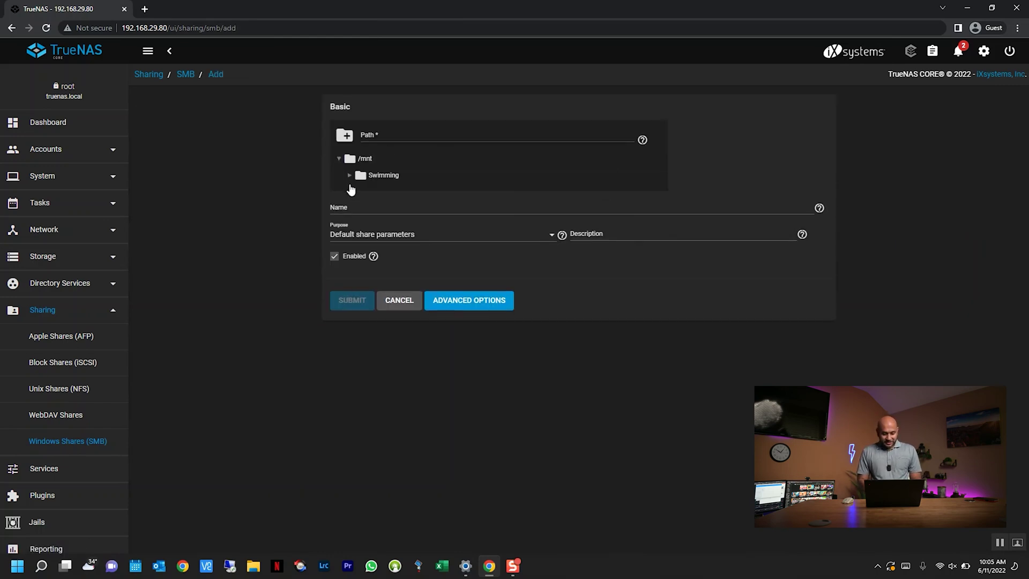
left_click(349, 177)
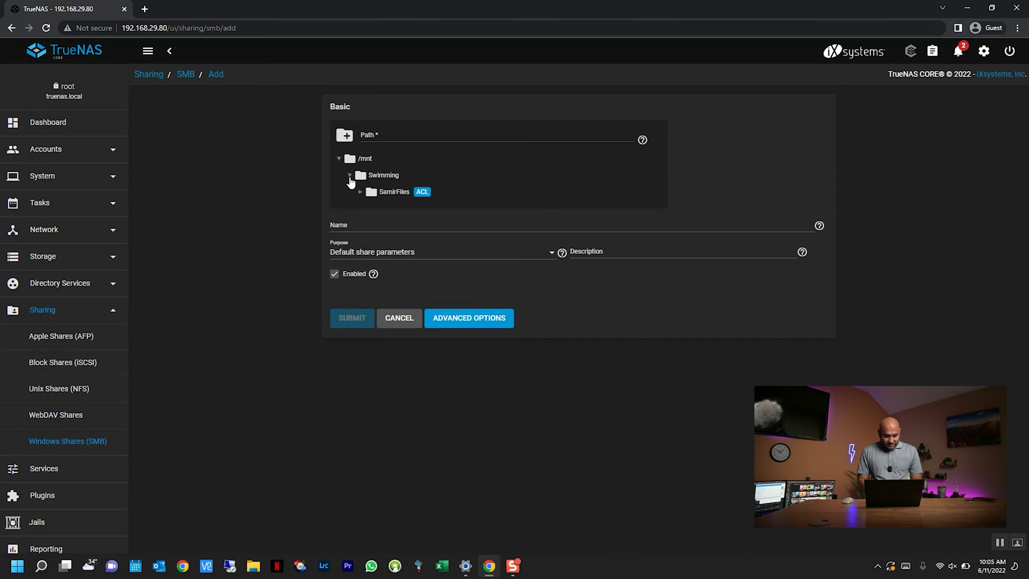
left_click(392, 193)
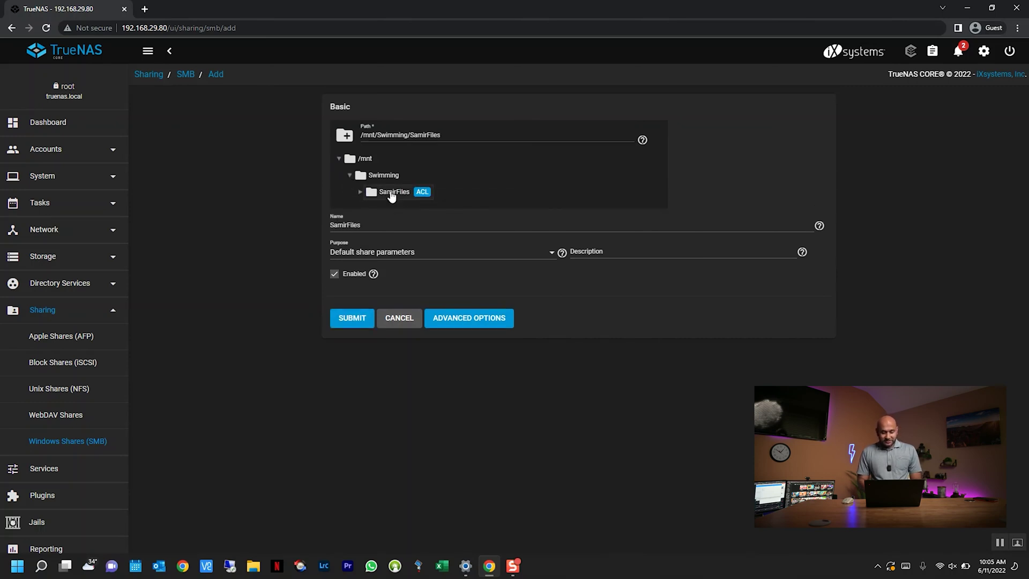
left_click(359, 318)
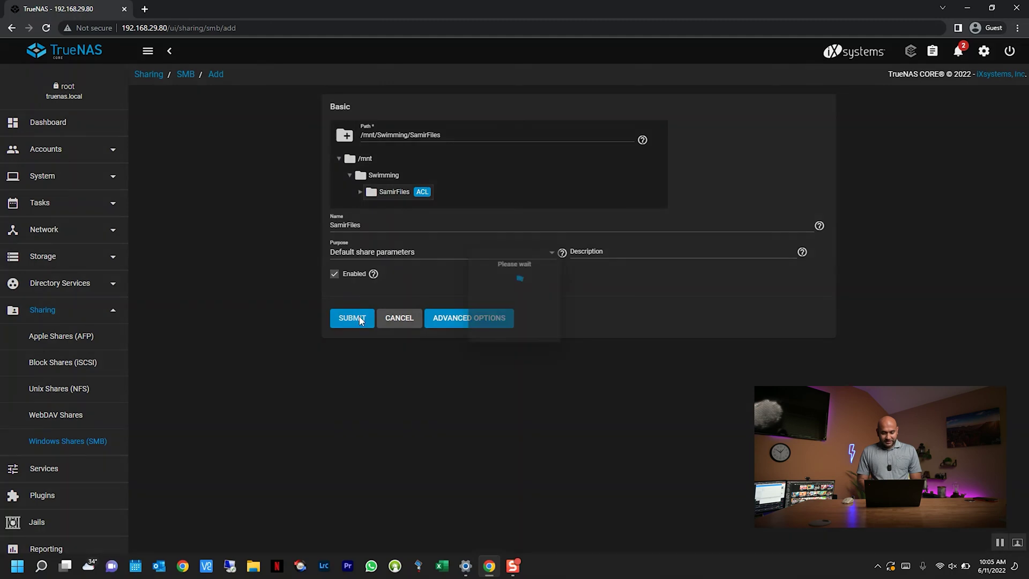
left_click(555, 324)
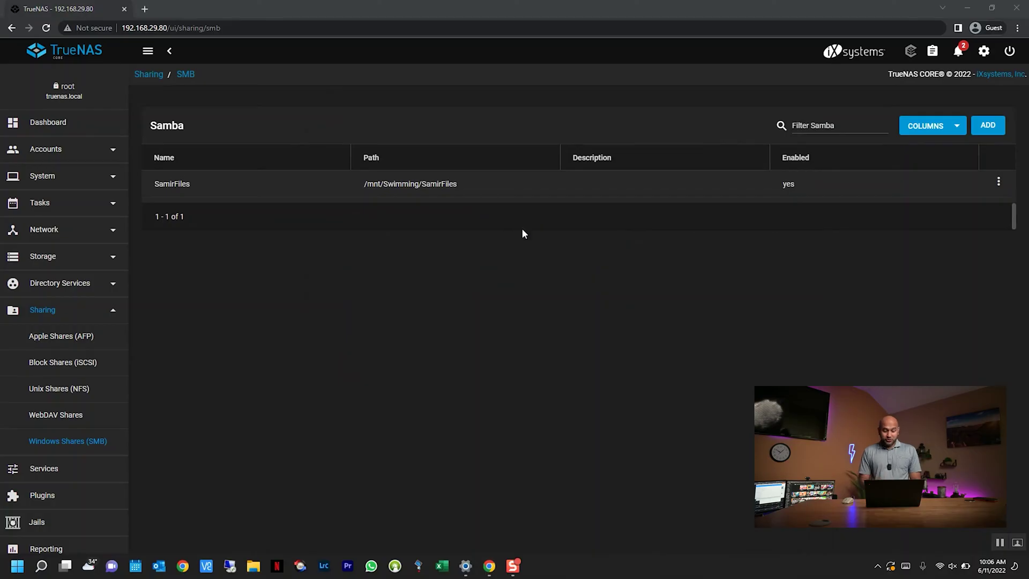
left_click(253, 567)
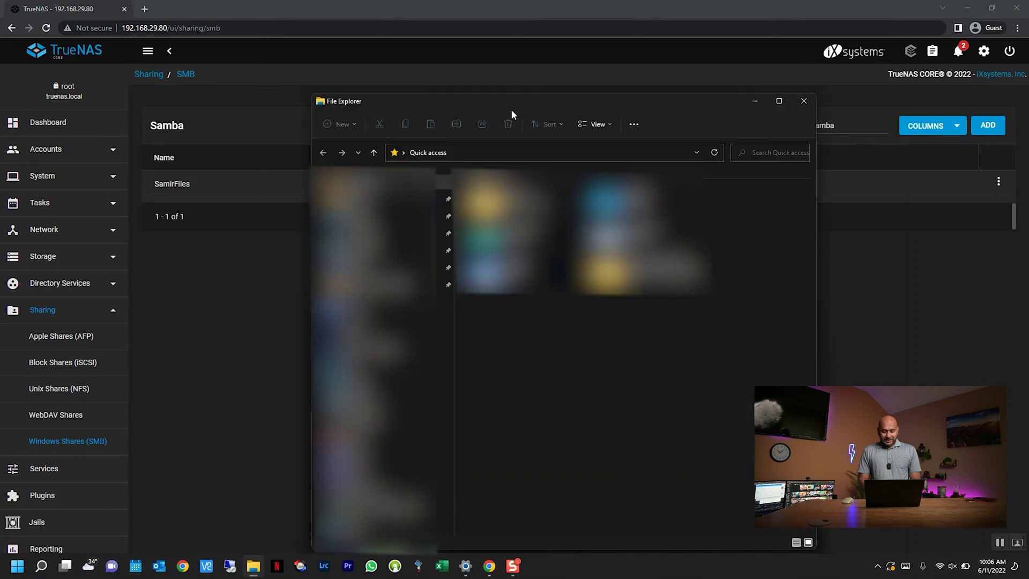
Step: Connect to 192.168.29.80 with the new user's remembered credentials and open the SamirFiles share
left_click(493, 153)
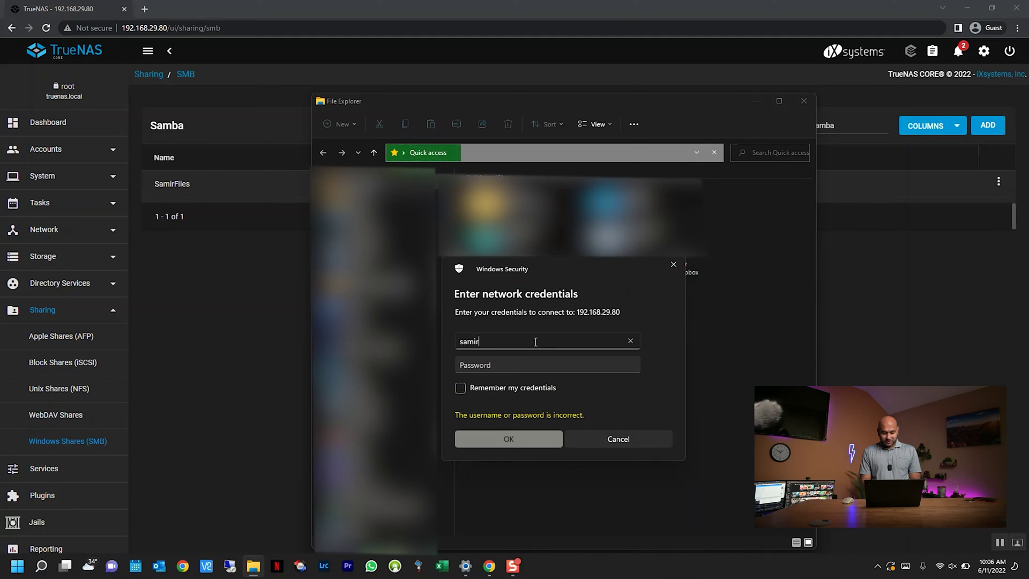
key("Tab")
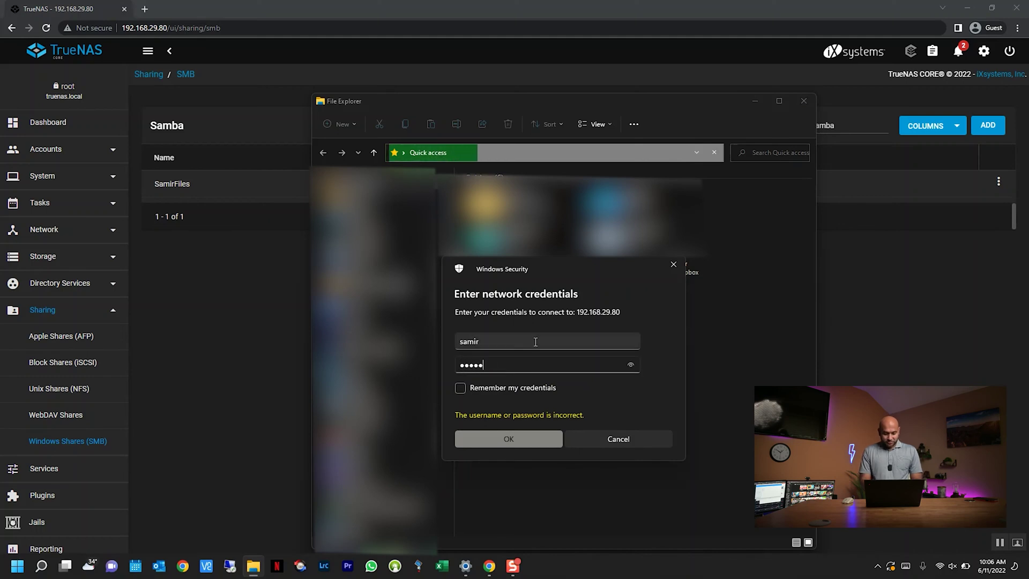
left_click(460, 388)
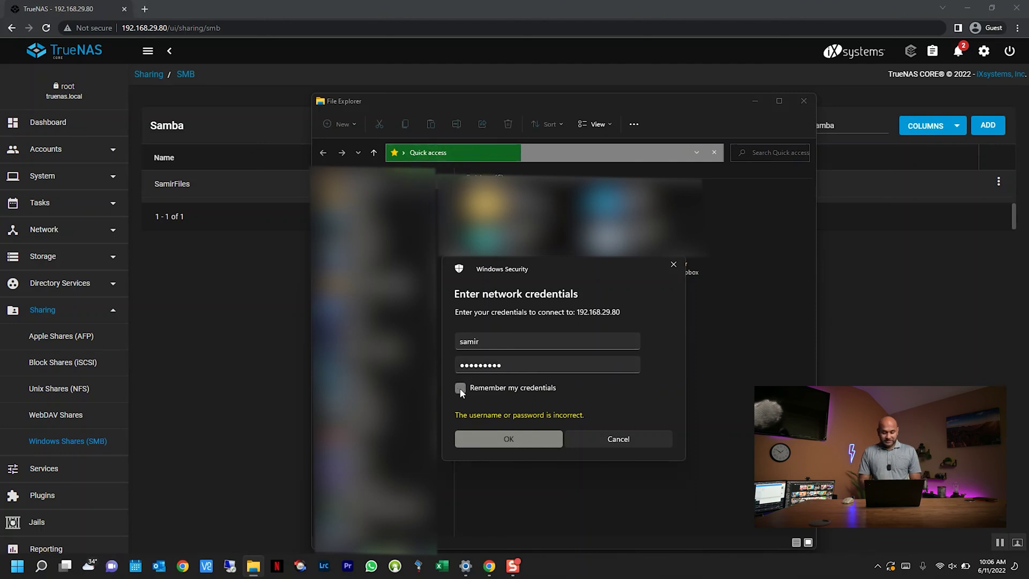
left_click(504, 439)
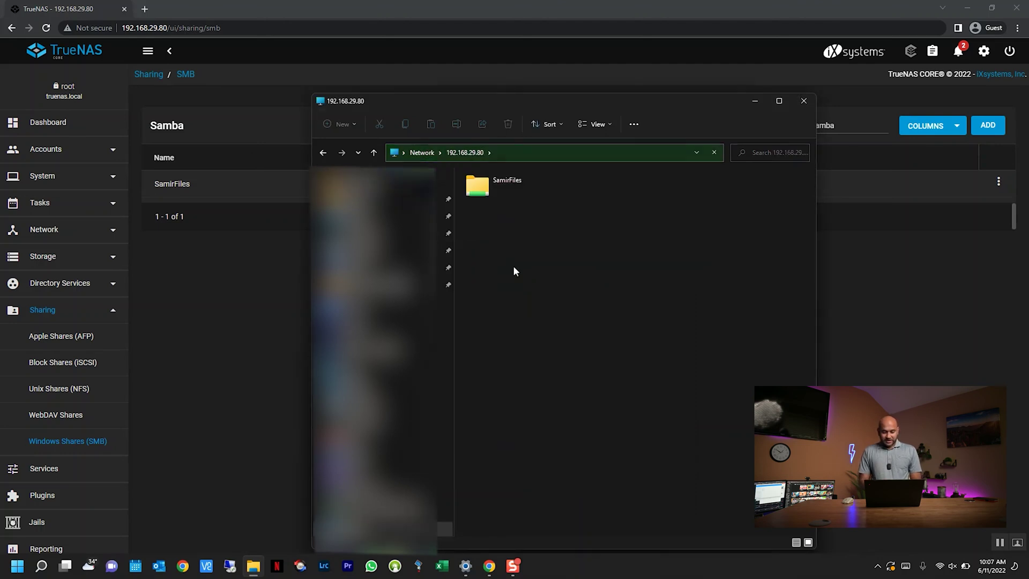
double_click(497, 196)
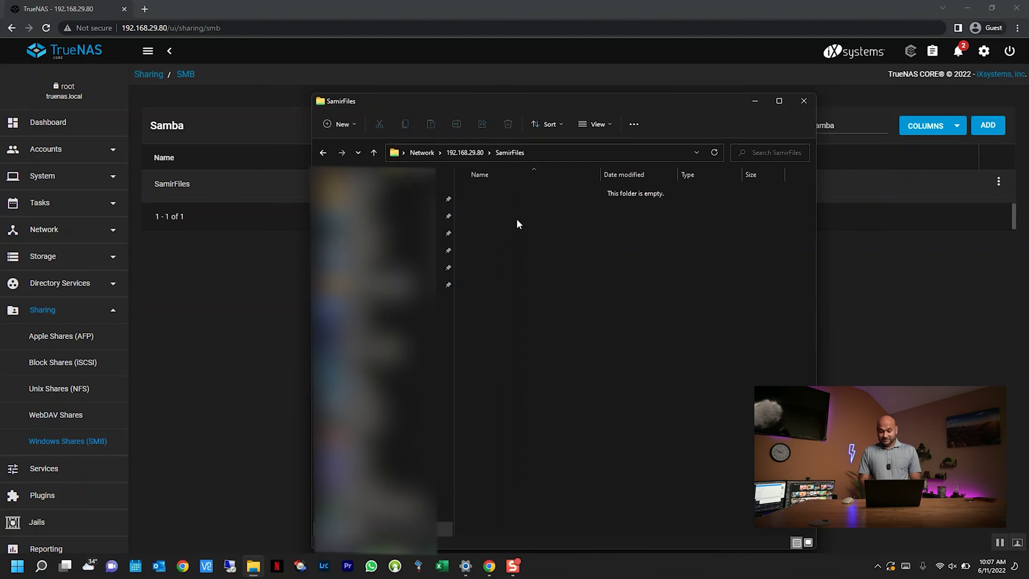
left_click(972, 10)
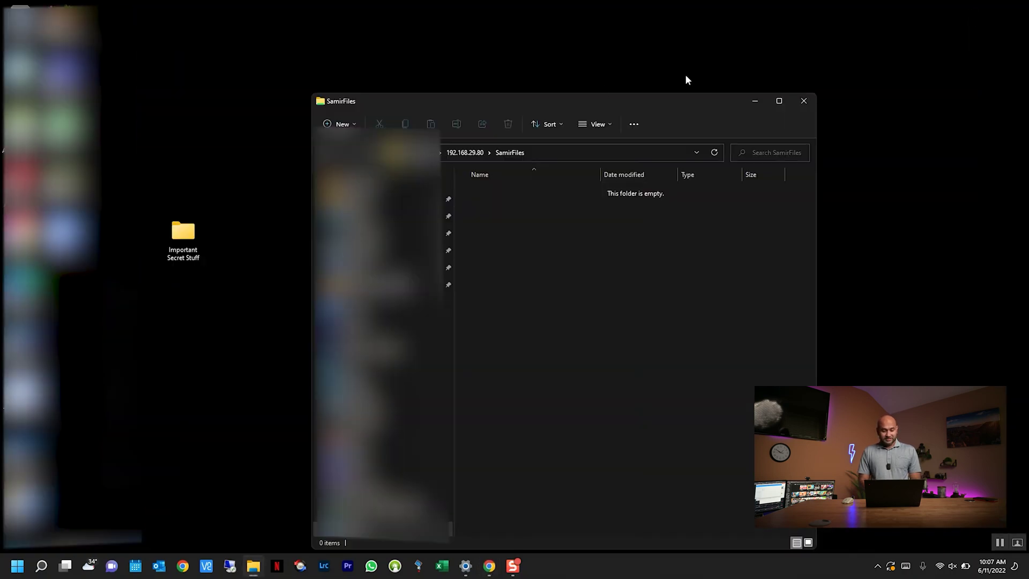
Step: Drag the Important Secret Stuff folder from the desktop into SamirFiles and open the copy
left_click_drag(592, 105, 591, 70)
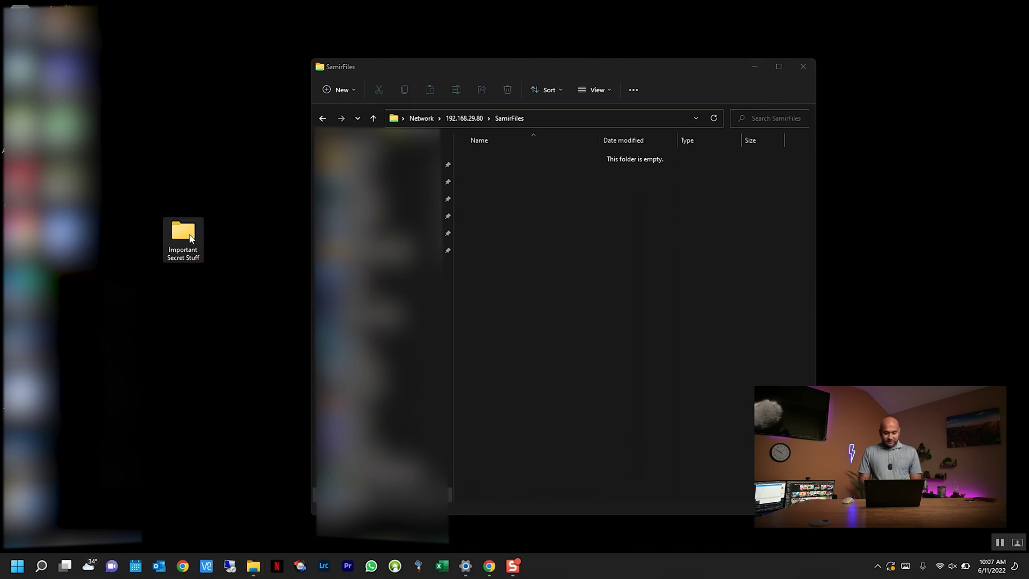
left_click_drag(191, 238, 588, 299)
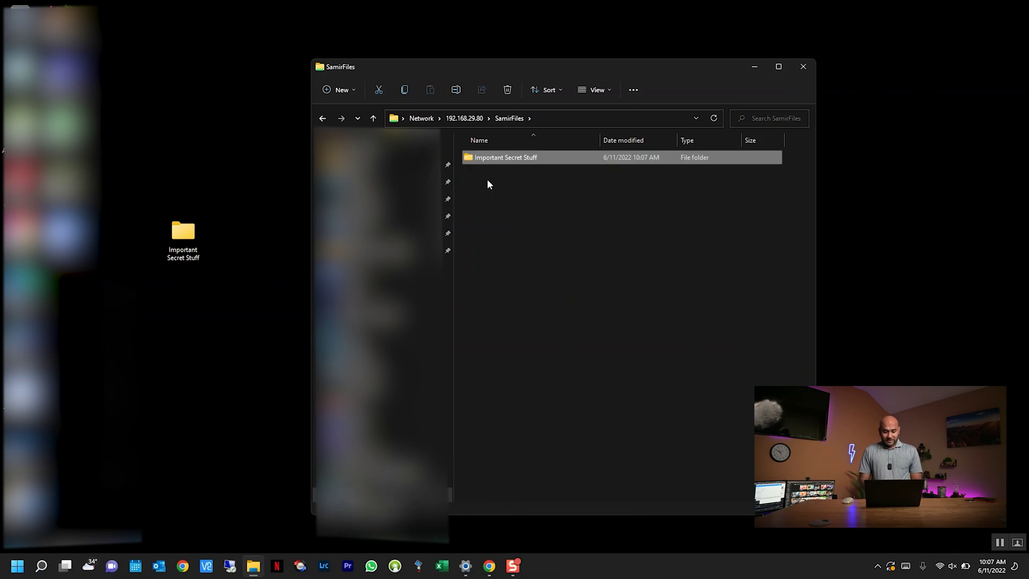
double_click(470, 159)
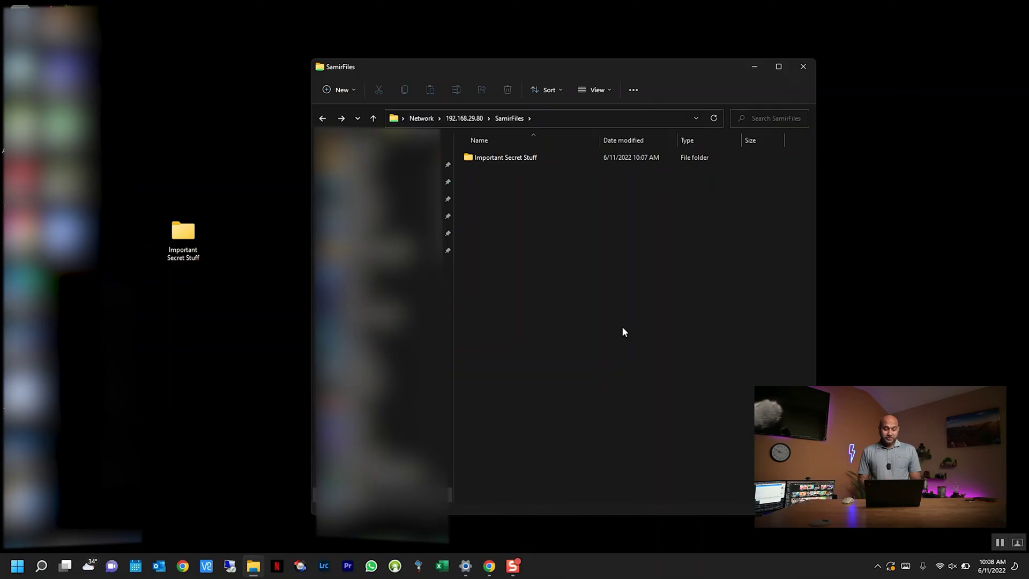
left_click(546, 117)
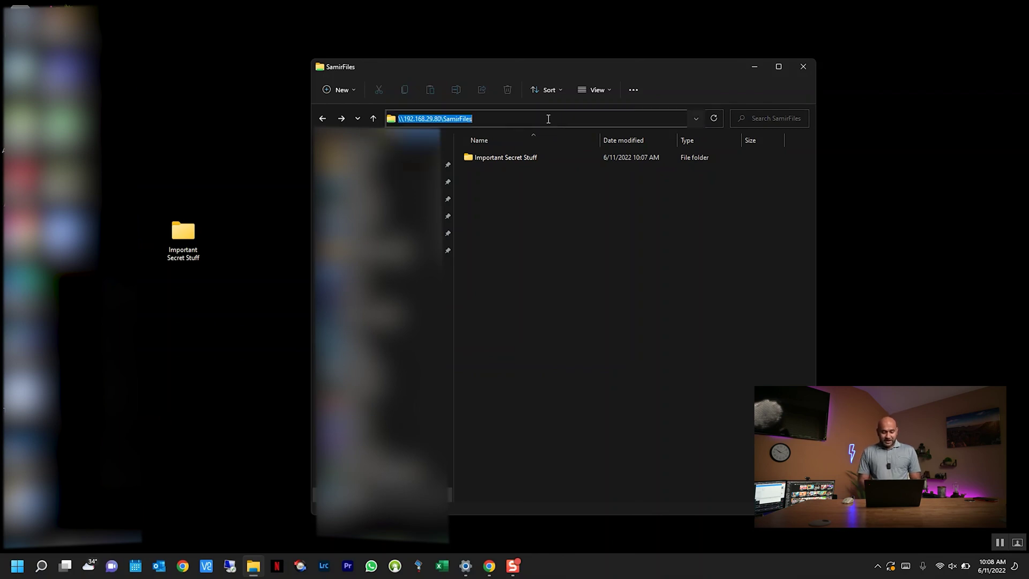
Step: Copy the share's \\192.168.29.80 path and map it from This PC as drive Z:
right_click(453, 117)
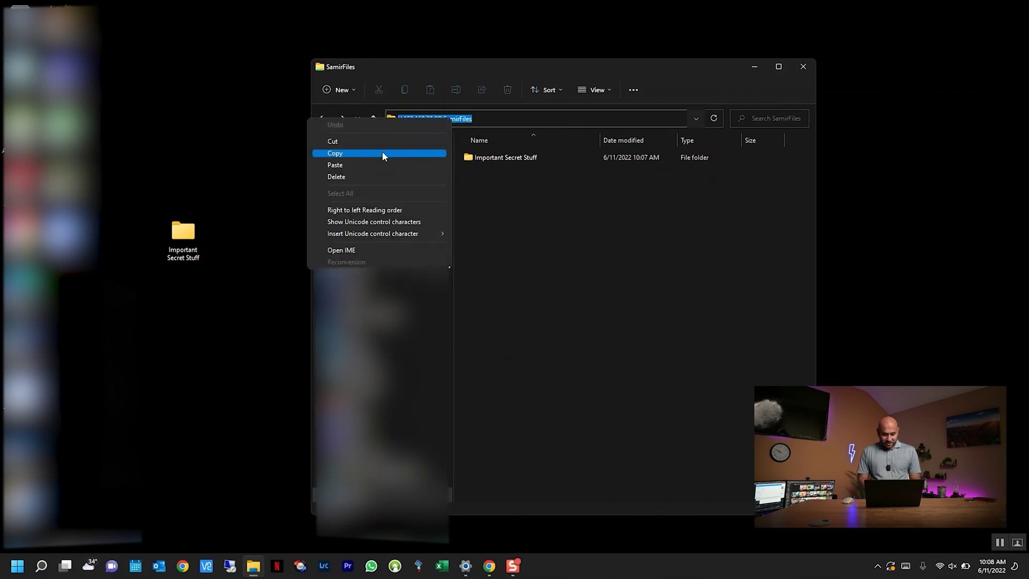
left_click(384, 152)
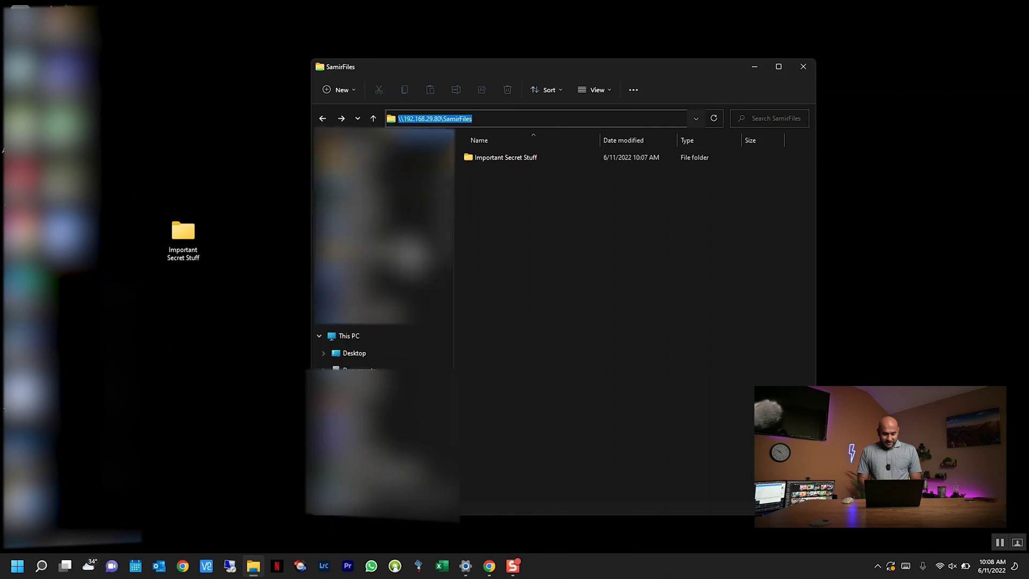
left_click(339, 336)
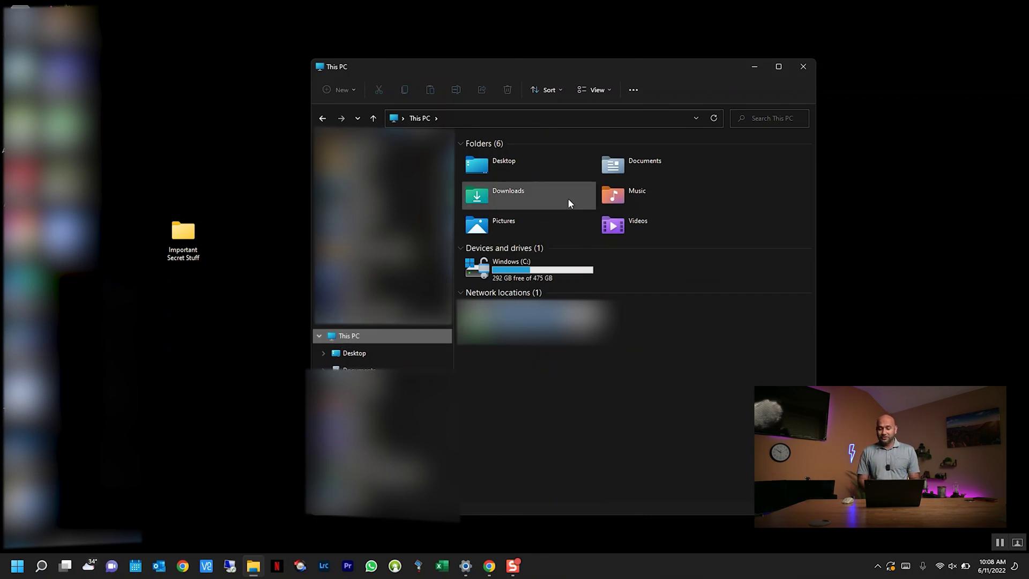
left_click(633, 90)
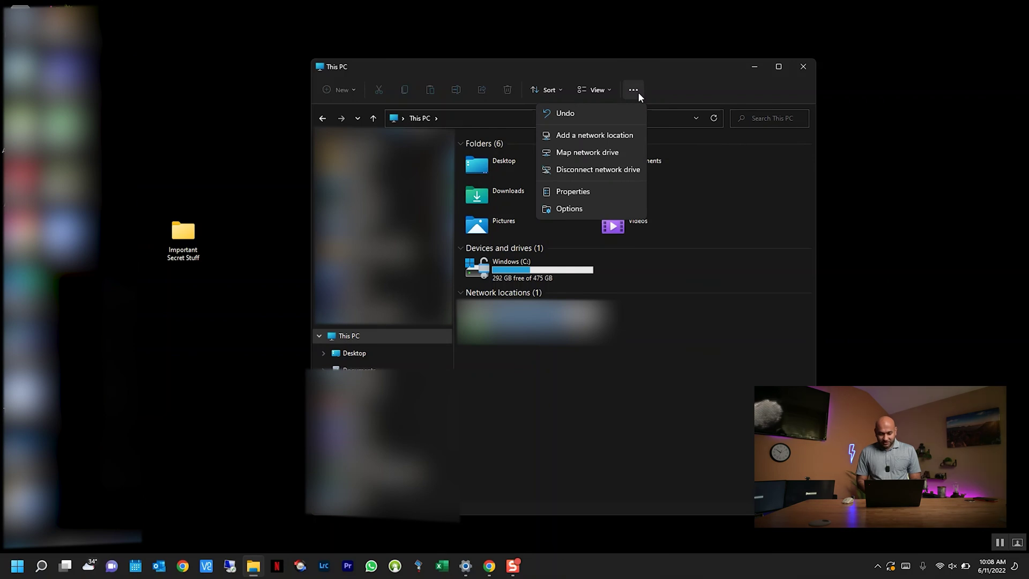
left_click(584, 155)
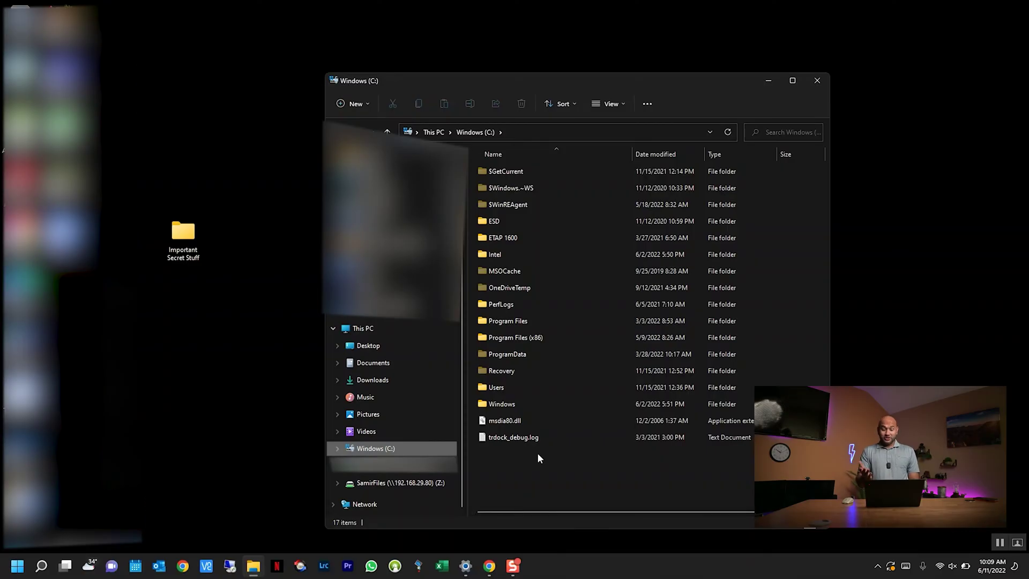
Step: Open drive Z: and view its properties: NTFS network drive, 7.13 TB capacity
left_click(373, 484)
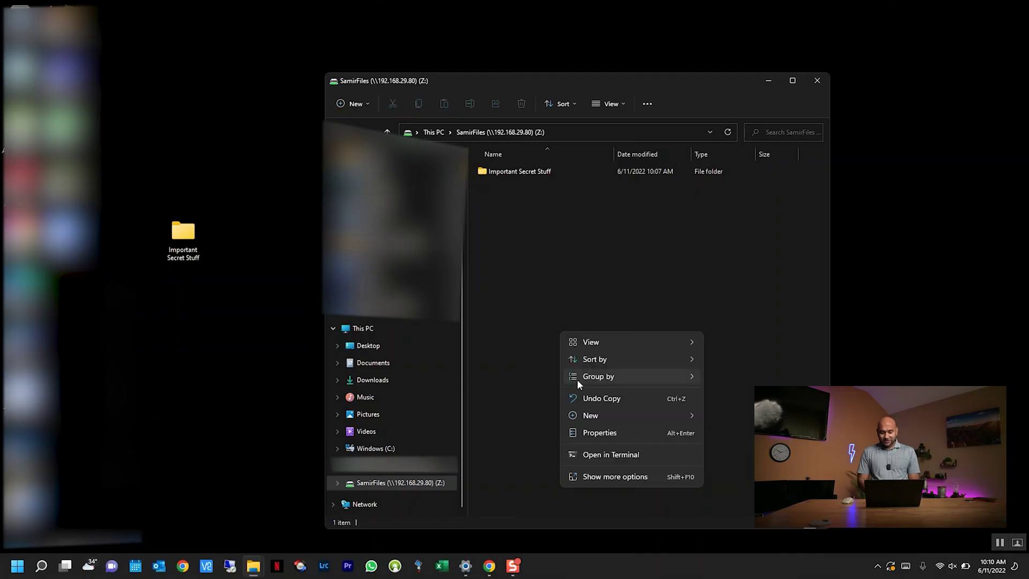
left_click(585, 437)
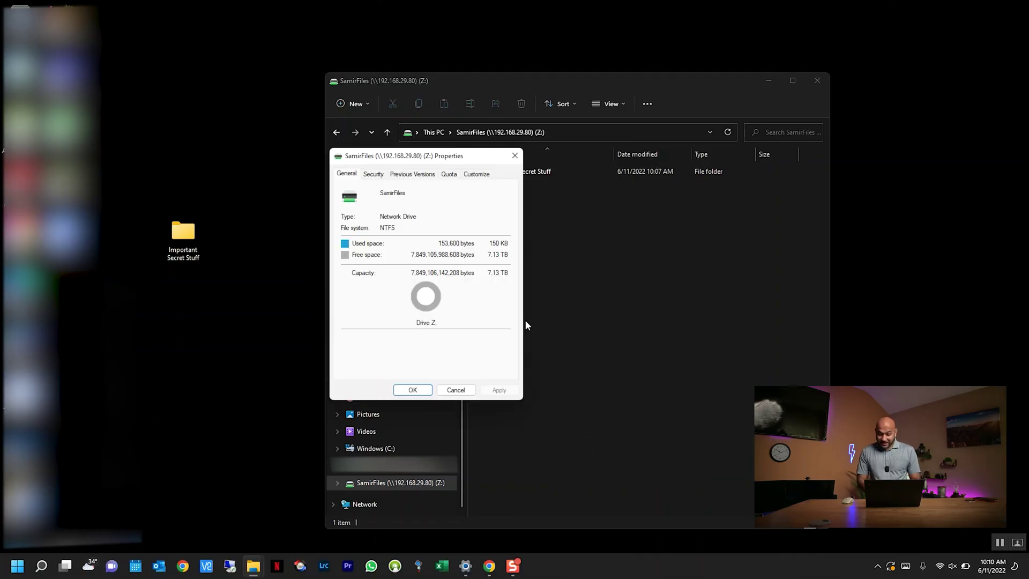